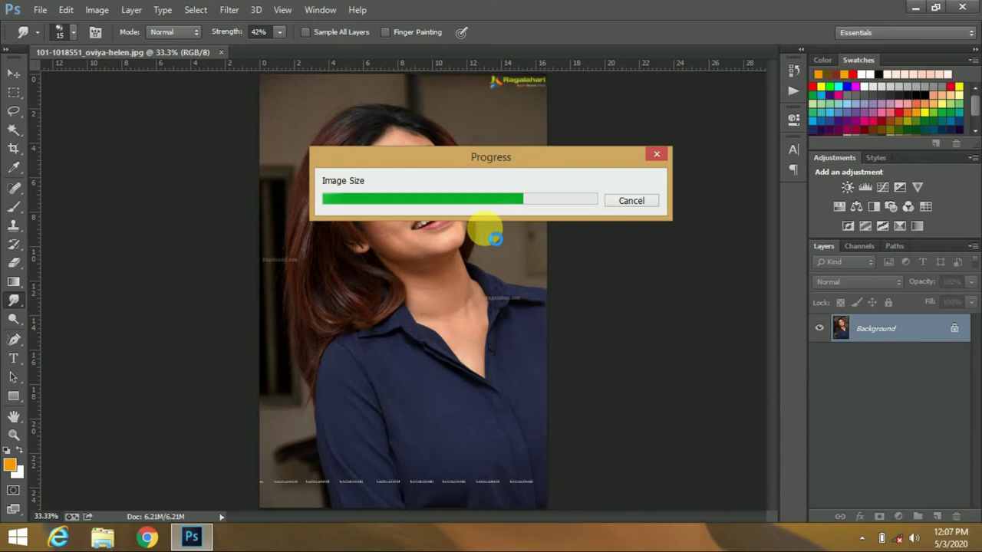
- Duplicate the enlarged portrait onto a new Layer 1 above the Background
key("ctrl+j")
- Boost Layer 1's saturation by +19 using Hue/Saturation
mouse_move(403, 285)
left_mouse_down()
mouse_move(393, 307)
mouse_move(394, 286)
left_mouse_up()
scroll(352, 211, "up", 2)
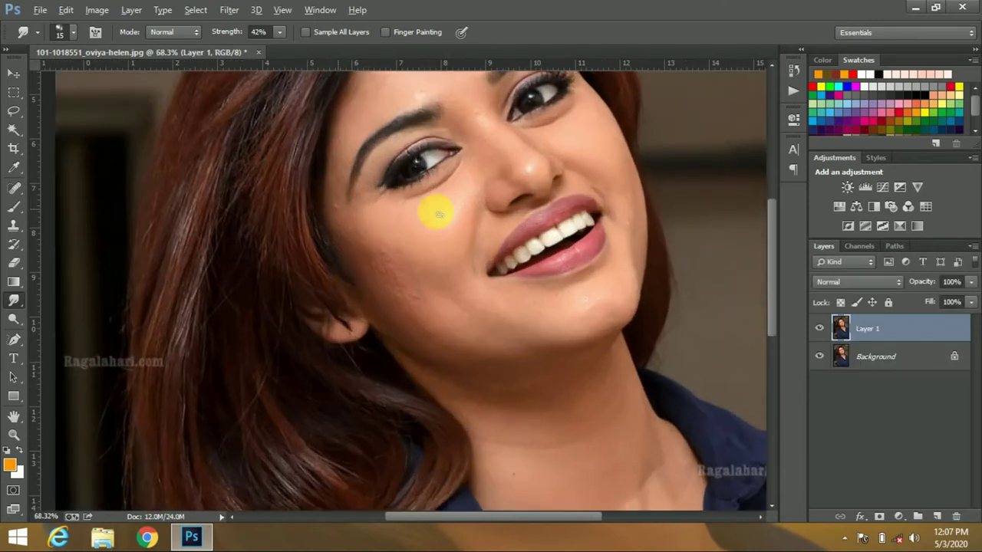
scroll(432, 208, "up", 2)
key("i")
key("ctrl+u")
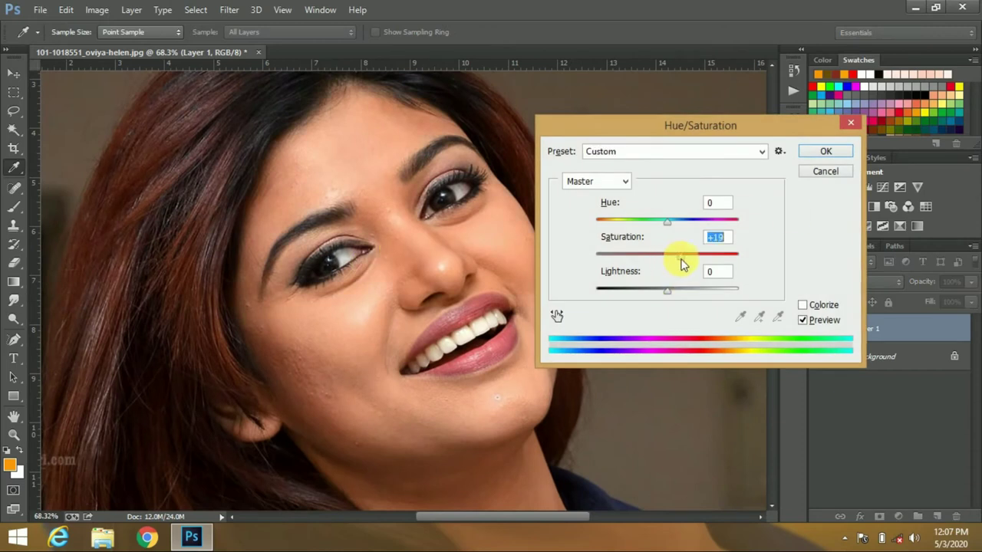
key("Return")
- Sharpen the portrait with the Unsharp Mask filter
key("r")
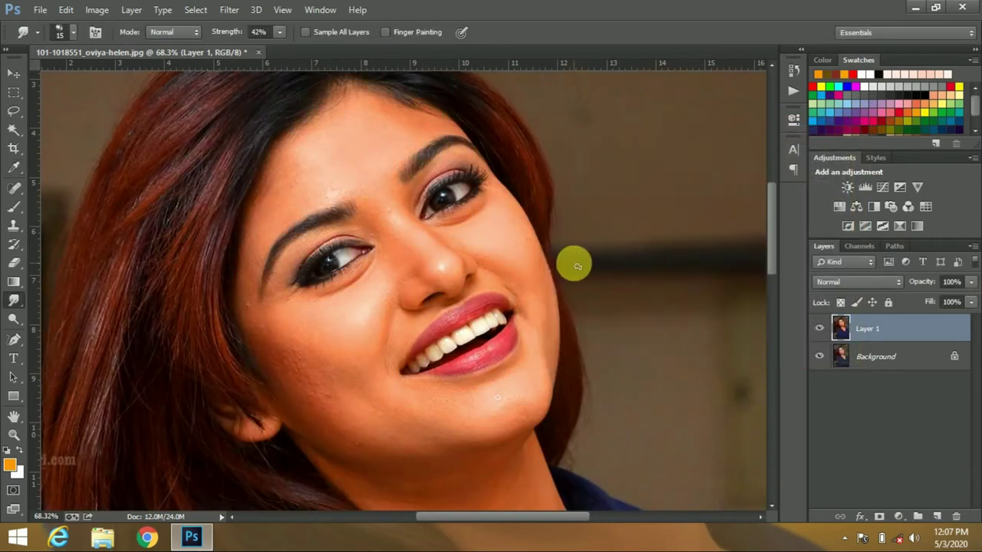
left_click(230, 10)
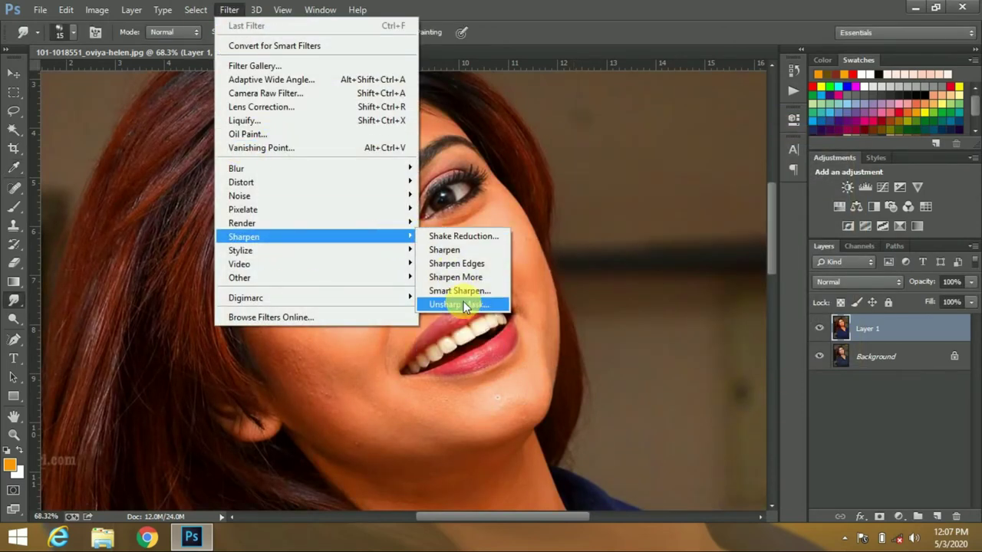
left_click(463, 301)
left_click(822, 156)
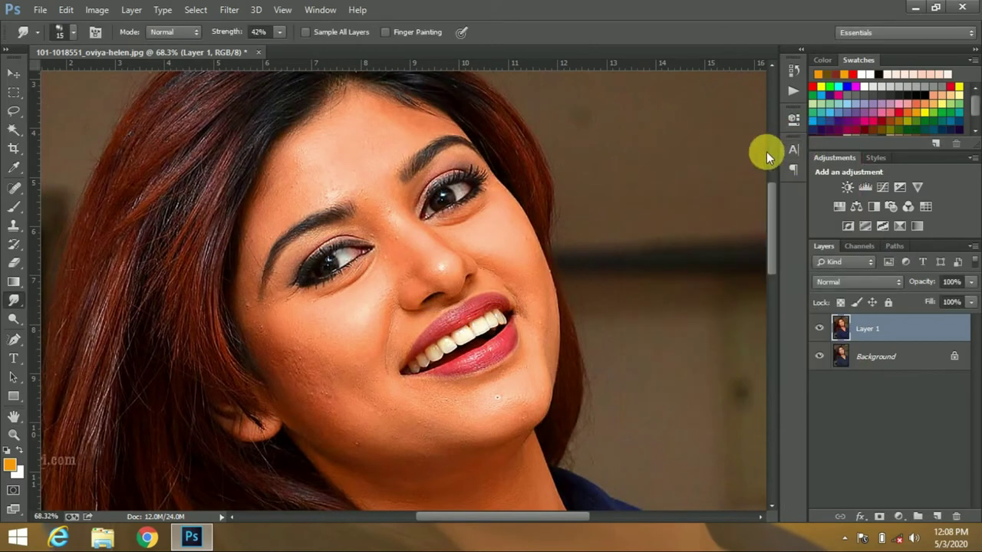
- Trace the woman's outline with the Pen tool, from the shirt edge up the left hair
key("v")
mouse_move(391, 357)
left_mouse_down()
mouse_move(450, 309)
mouse_move(519, 206)
mouse_move(321, 216)
left_mouse_up()
key("p")
scroll(404, 230, "down", 3)
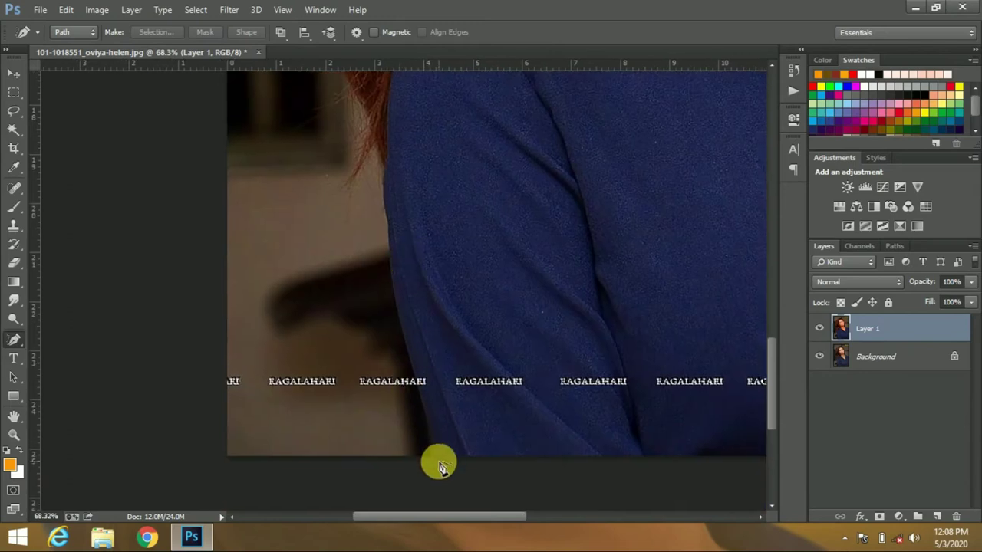
right_click(14, 340)
left_click(53, 330)
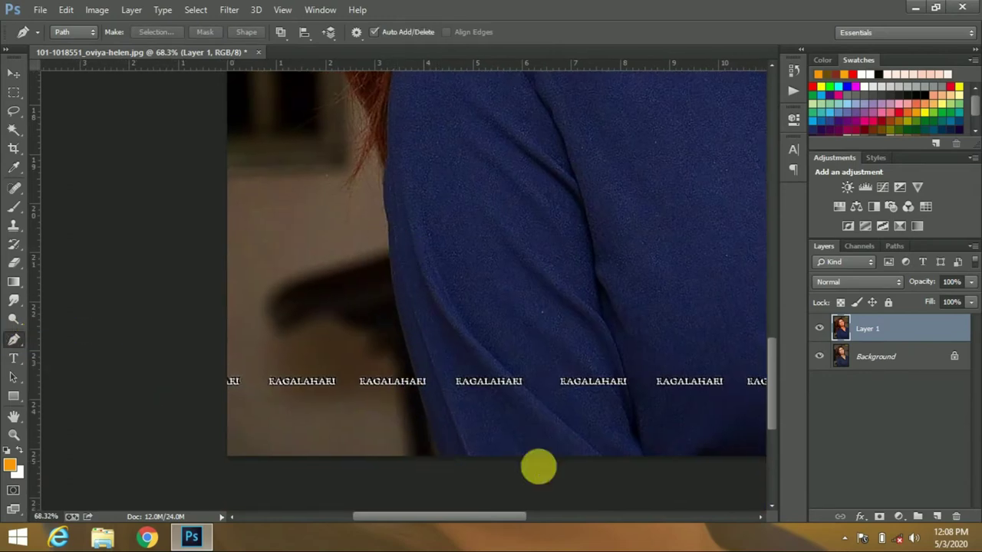
left_click(391, 291)
left_click(389, 259)
left_click_drag(384, 193, 326, 432)
left_click_drag(264, 265, 258, 176)
left_click(253, 206)
left_click(250, 159)
- Continue the path along the hairline and over the top of the hair
left_click_drag(304, 237, 316, 462)
left_click(262, 125)
left_click_drag(299, 127, 248, 454)
left_click(228, 328)
left_click(259, 272)
left_click(288, 218)
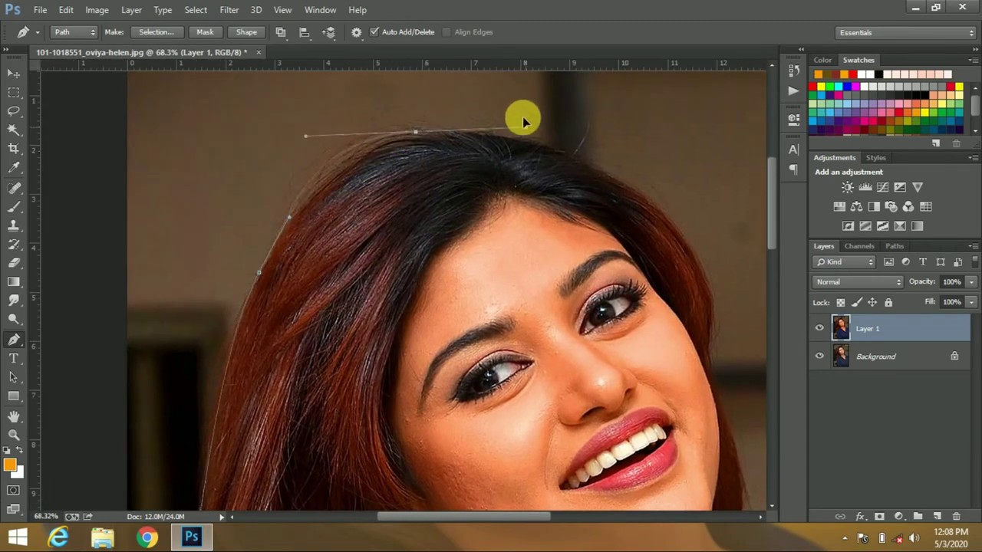
left_click(458, 132)
left_click_drag(499, 134, 507, 135)
left_click_drag(714, 303, 549, 176)
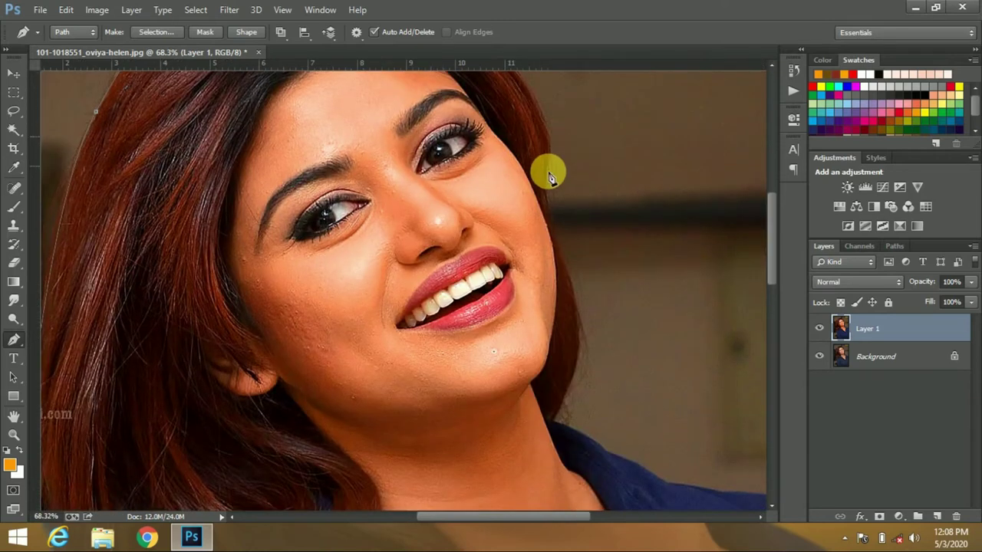
- Extend the path down the right side and close it below the photo
left_click(565, 263)
scroll(570, 215, "down", 2)
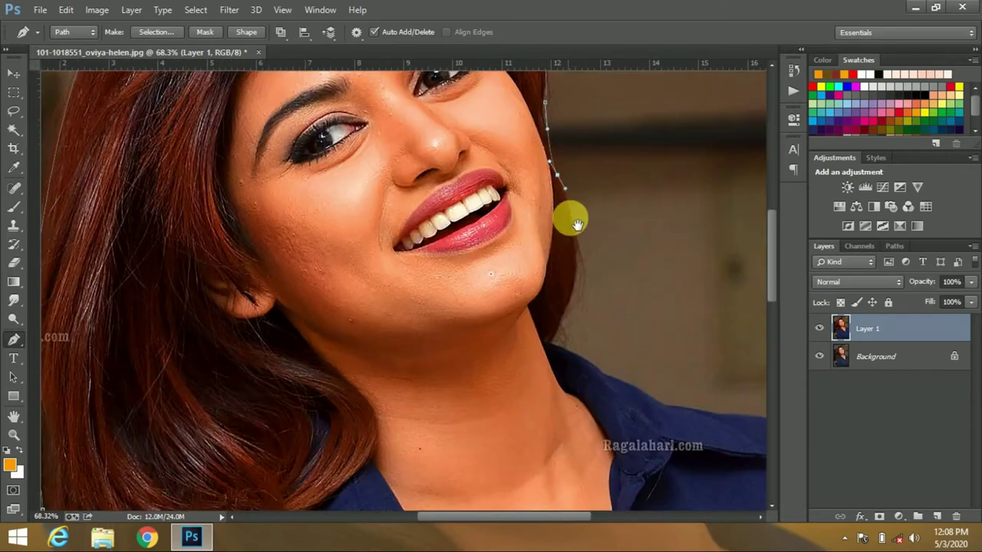
scroll(564, 306, "down", 1)
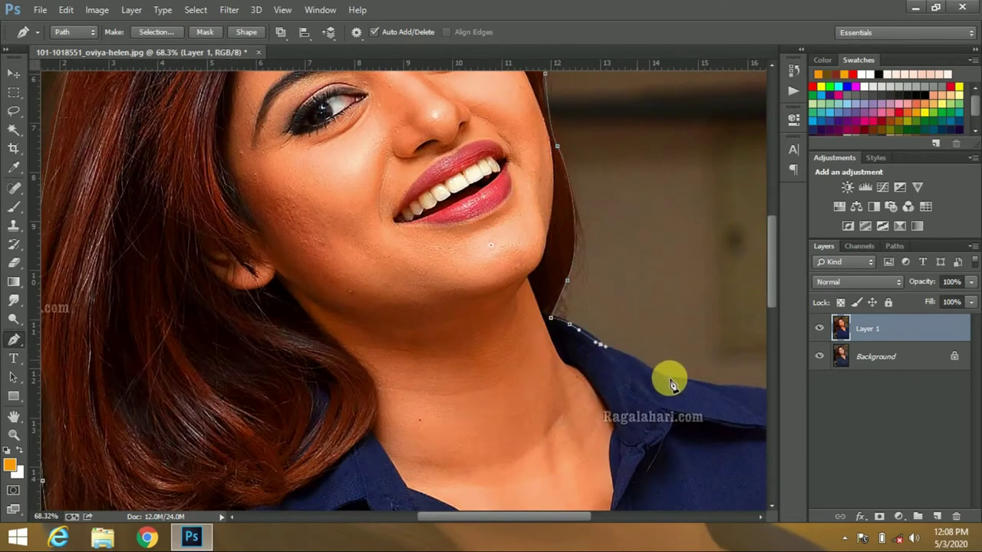
scroll(501, 328, "right", 2)
scroll(361, 279, "down", 3)
left_click(408, 287)
scroll(420, 322, "down", 5)
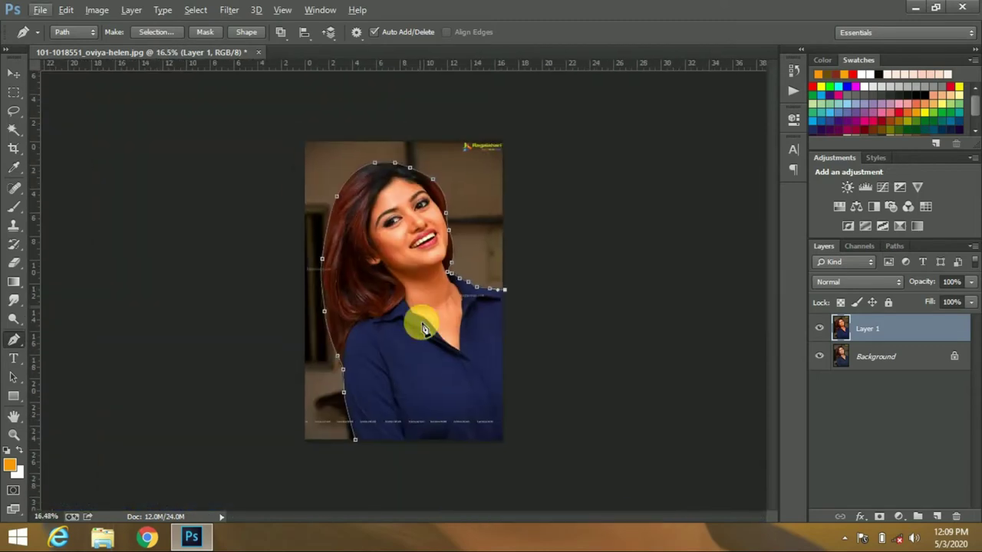
left_click(515, 450)
left_click(399, 468)
- Turn the path into a feathered selection, copy her to Layer 2, and hide the lower layers
key("ctrl+Return")
key("shift+F6")
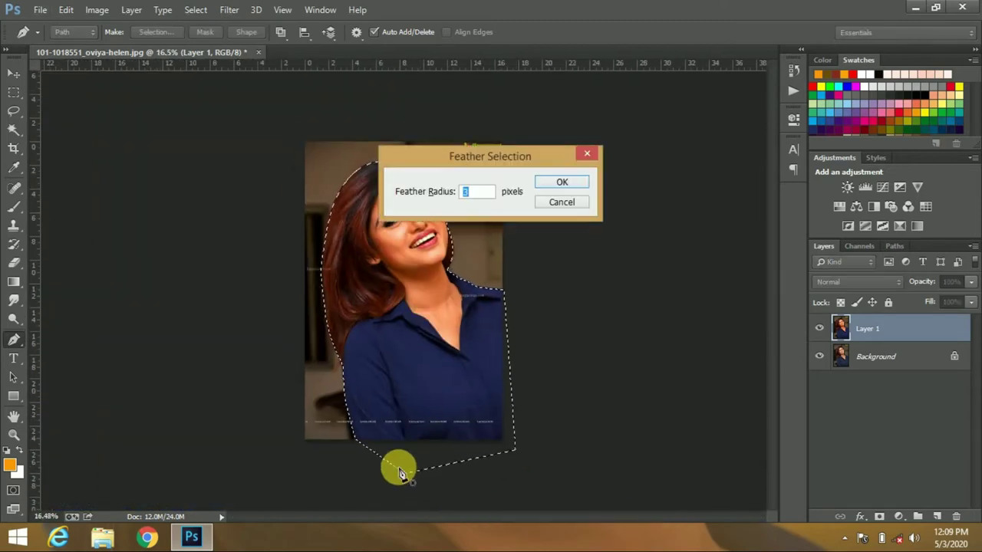
key("Return")
key("ctrl+j")
left_click(819, 356)
left_click(819, 385)
scroll(350, 241, "up", 2)
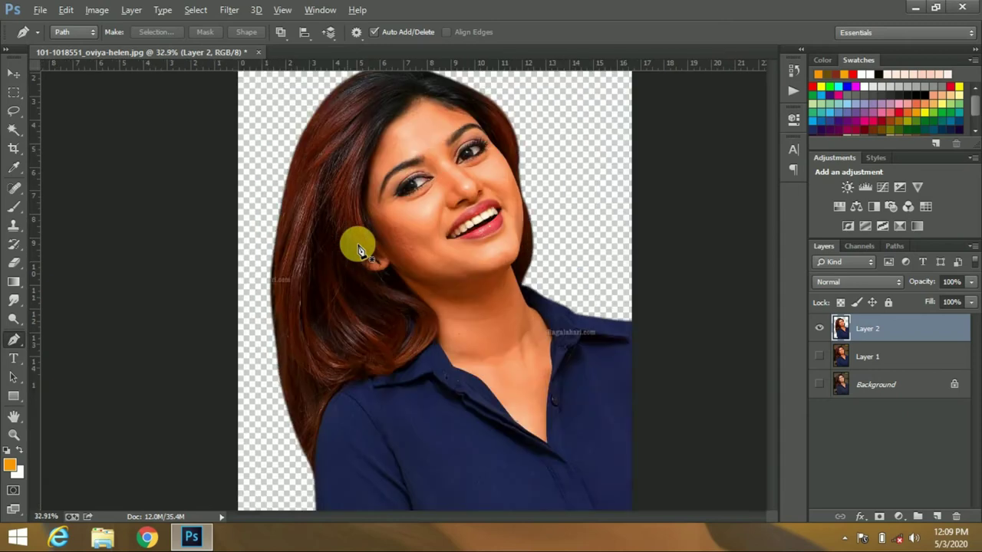
scroll(427, 154, "up", 2)
- Select the Smudge tool with a soft round brush preset
scroll(341, 297, "up", 1)
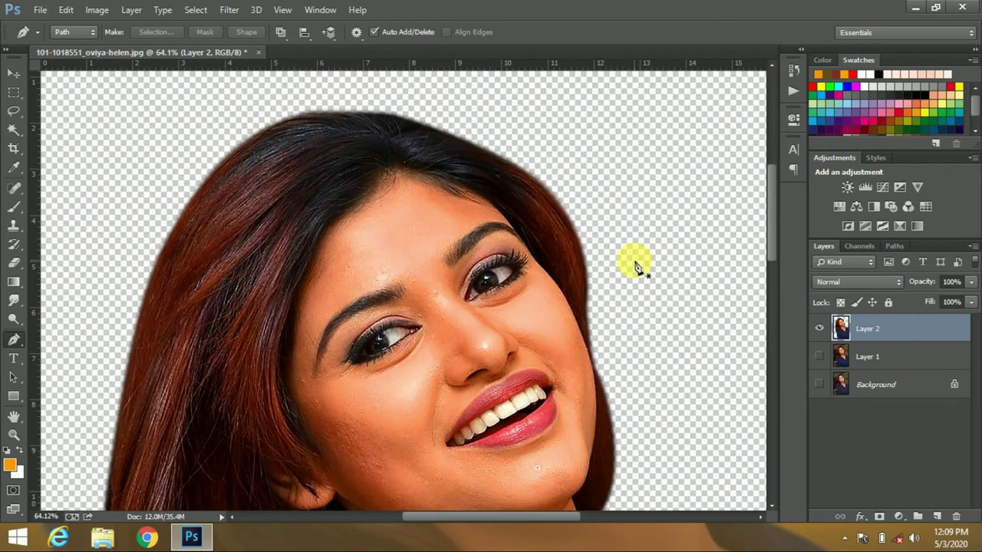
left_click(13, 309)
left_click(68, 32)
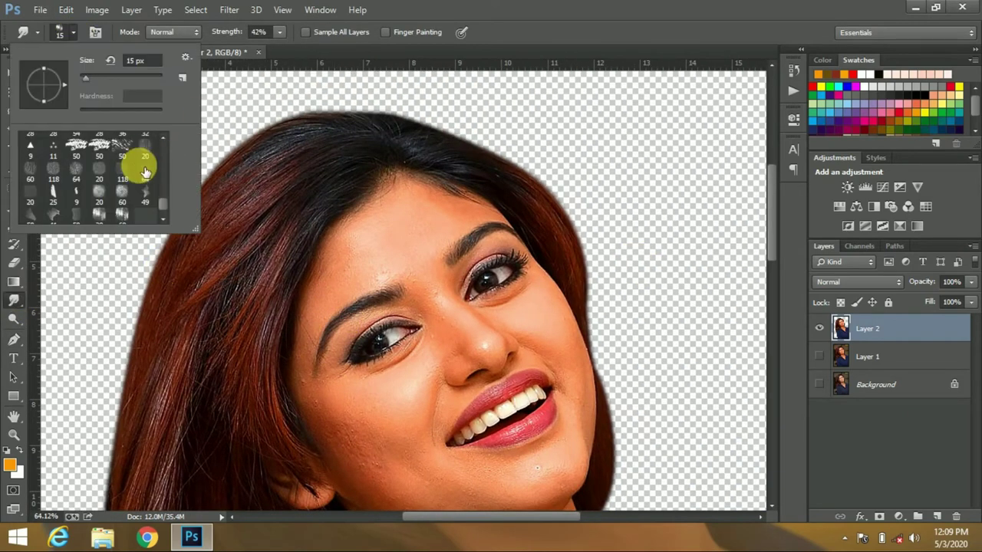
left_click(387, 265)
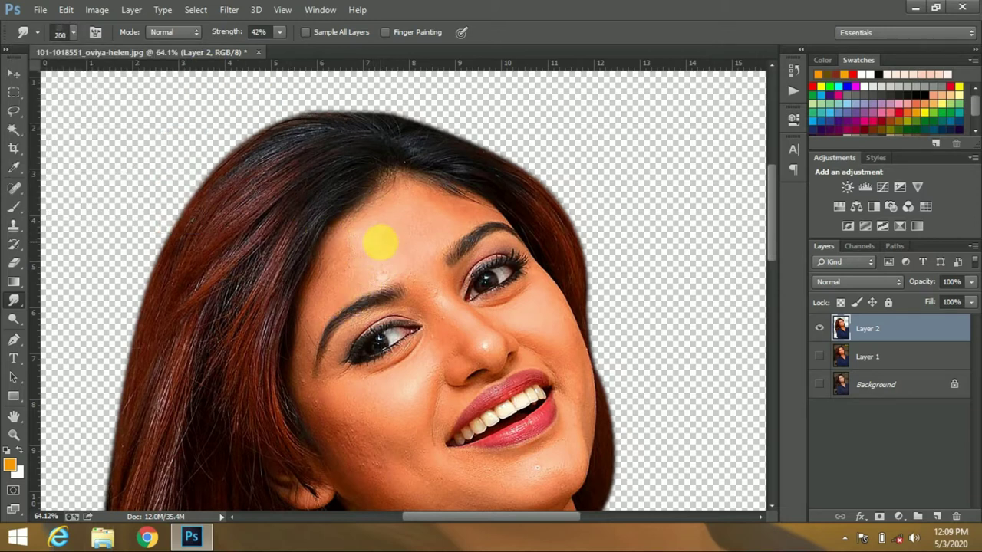
left_click(74, 37)
scroll(161, 202, "up", 3)
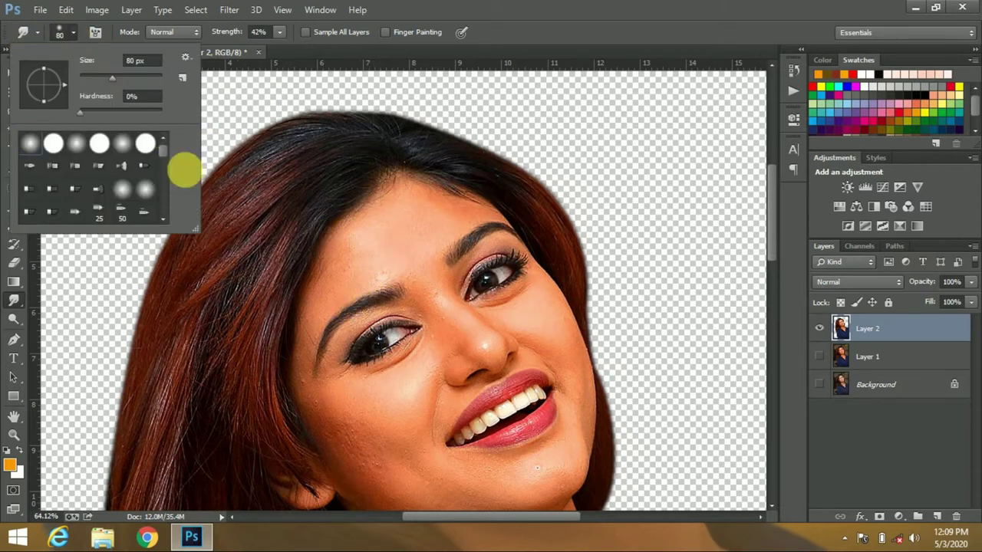
left_click(96, 243)
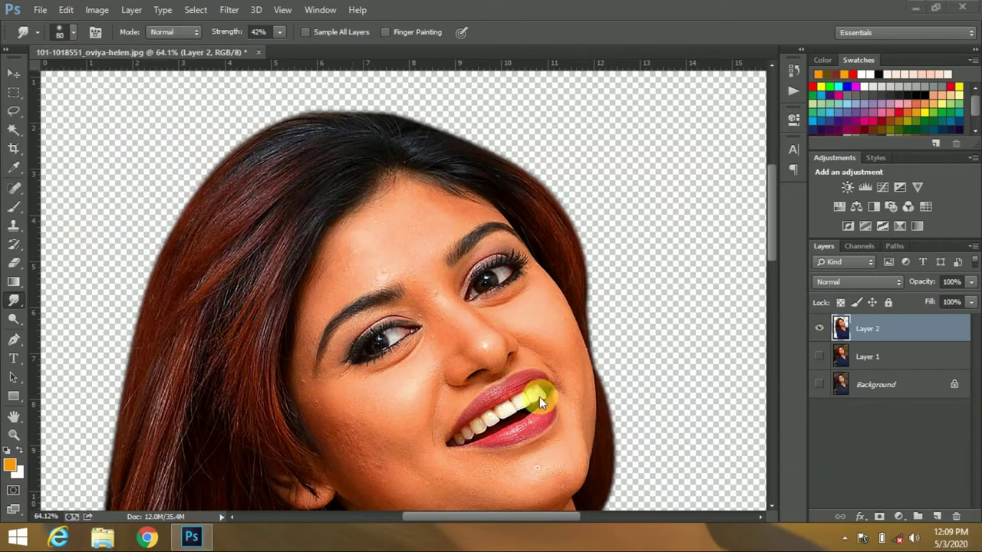
- Smudge the lip corner, nose bridge and sides of the nose at 42% strength
left_click_drag(515, 400, 576, 405)
scroll(563, 405, "up", 5)
scroll(532, 292, "up", 3)
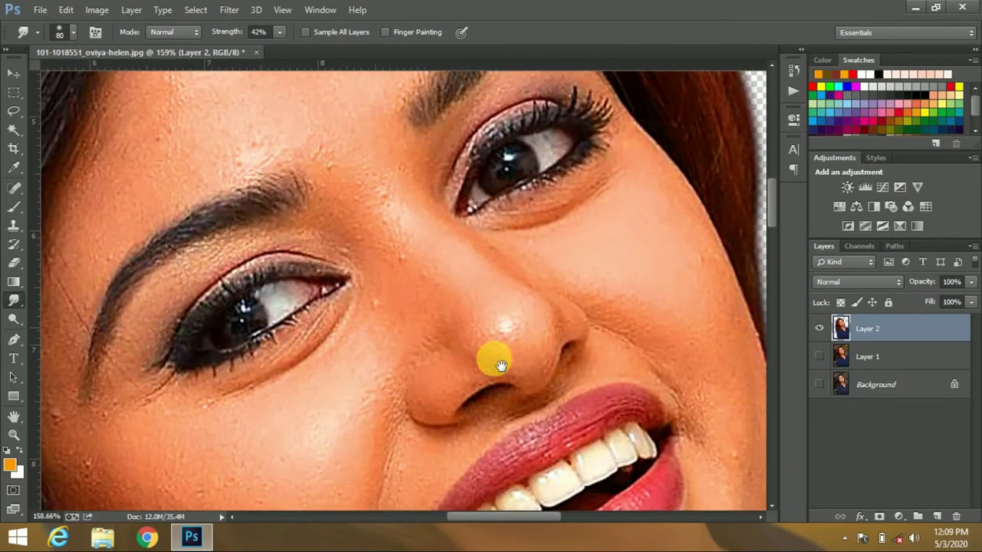
left_click_drag(508, 310, 542, 376)
left_click_drag(493, 351, 456, 304)
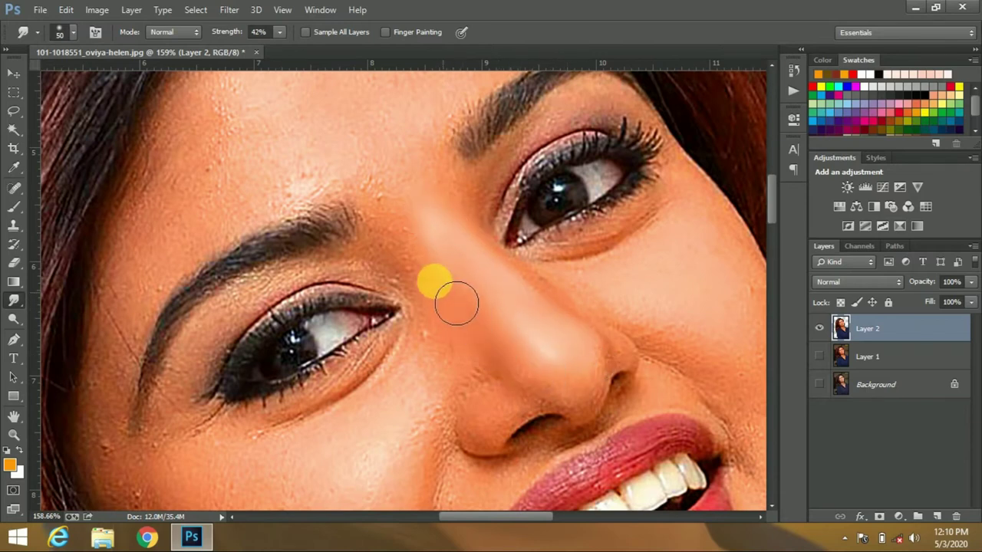
mouse_move(425, 270)
left_mouse_down()
mouse_move(521, 412)
mouse_move(627, 373)
left_mouse_up()
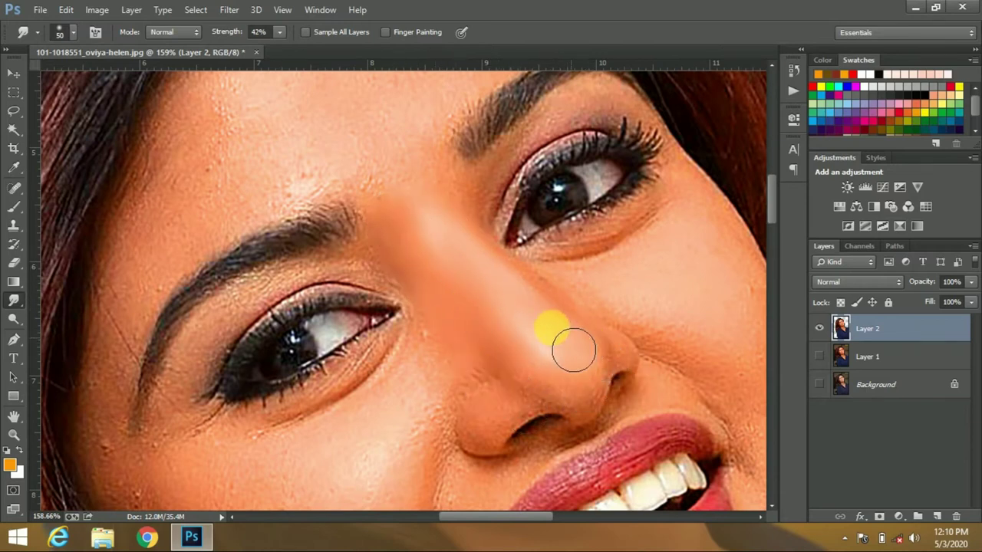
left_click_drag(531, 297, 651, 402)
scroll(652, 402, "down", 5)
mouse_move(438, 225)
left_mouse_down()
mouse_move(316, 328)
mouse_move(456, 322)
mouse_move(411, 352)
mouse_move(412, 279)
mouse_move(509, 392)
mouse_move(629, 406)
mouse_move(487, 373)
mouse_move(603, 361)
mouse_move(455, 358)
mouse_move(657, 291)
mouse_move(486, 358)
mouse_move(487, 346)
mouse_move(659, 282)
mouse_move(644, 207)
mouse_move(646, 273)
left_mouse_up()
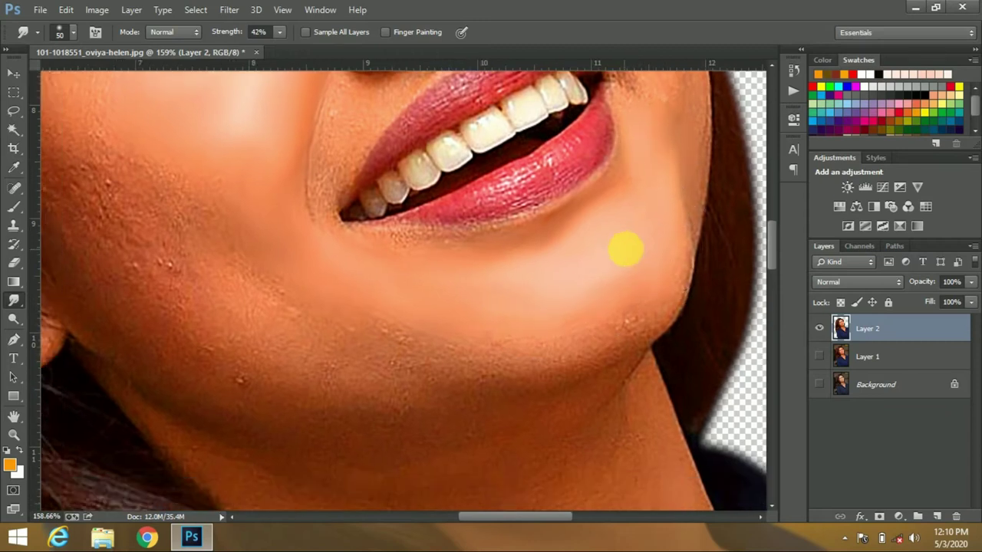
scroll(641, 249, "down", 2)
scroll(629, 265, "down", 2)
scroll(633, 265, "up", 1)
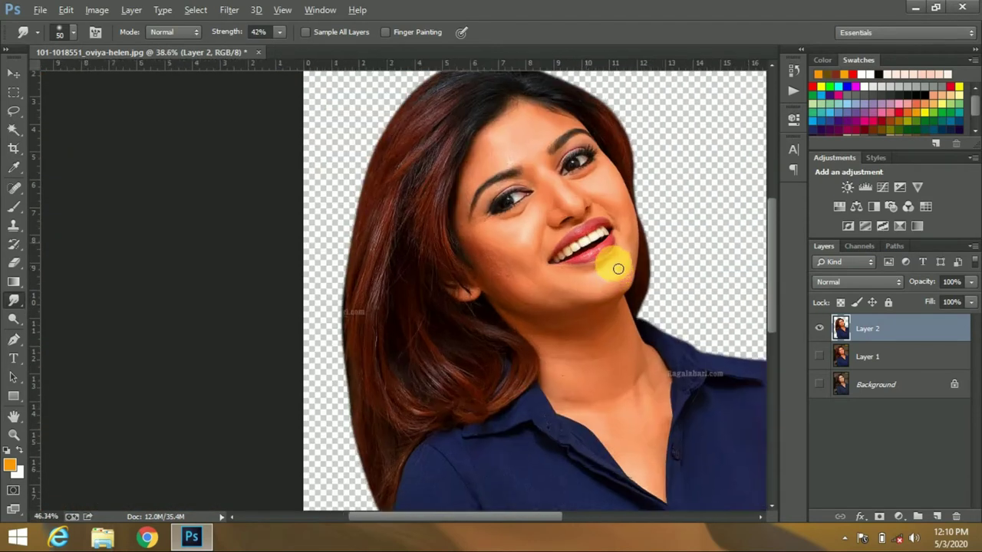
scroll(639, 298, "up", 4)
- Smudge the cheek, jaw and smile crease beside the mouth
left_click_drag(394, 335, 629, 335)
mouse_move(140, 191)
left_mouse_down()
mouse_move(401, 296)
mouse_move(342, 265)
mouse_move(395, 368)
mouse_move(355, 240)
mouse_move(457, 376)
mouse_move(438, 376)
mouse_move(434, 271)
mouse_move(494, 441)
mouse_move(306, 292)
left_mouse_up()
mouse_move(397, 365)
left_mouse_down()
mouse_move(358, 297)
mouse_move(466, 257)
mouse_move(518, 318)
mouse_move(552, 407)
mouse_move(438, 264)
mouse_move(350, 333)
mouse_move(436, 421)
mouse_move(474, 382)
mouse_move(422, 364)
mouse_move(631, 414)
mouse_move(421, 265)
mouse_move(655, 349)
mouse_move(434, 314)
mouse_move(642, 326)
left_mouse_up()
mouse_move(681, 274)
left_mouse_down()
mouse_move(516, 352)
mouse_move(544, 313)
mouse_move(474, 333)
mouse_move(344, 397)
mouse_move(458, 314)
mouse_move(476, 327)
mouse_move(505, 305)
mouse_move(438, 322)
mouse_move(322, 329)
mouse_move(417, 294)
mouse_move(304, 241)
mouse_move(357, 357)
mouse_move(391, 268)
mouse_move(465, 339)
mouse_move(504, 468)
mouse_move(478, 241)
left_mouse_up()
mouse_move(359, 137)
left_mouse_down()
mouse_move(339, 315)
mouse_move(369, 321)
left_mouse_up()
mouse_move(371, 123)
left_mouse_down()
mouse_move(438, 143)
mouse_move(426, 196)
left_mouse_up()
- Smooth the upper and lower lip textures with the Smudge tool
left_click_drag(373, 256, 282, 437)
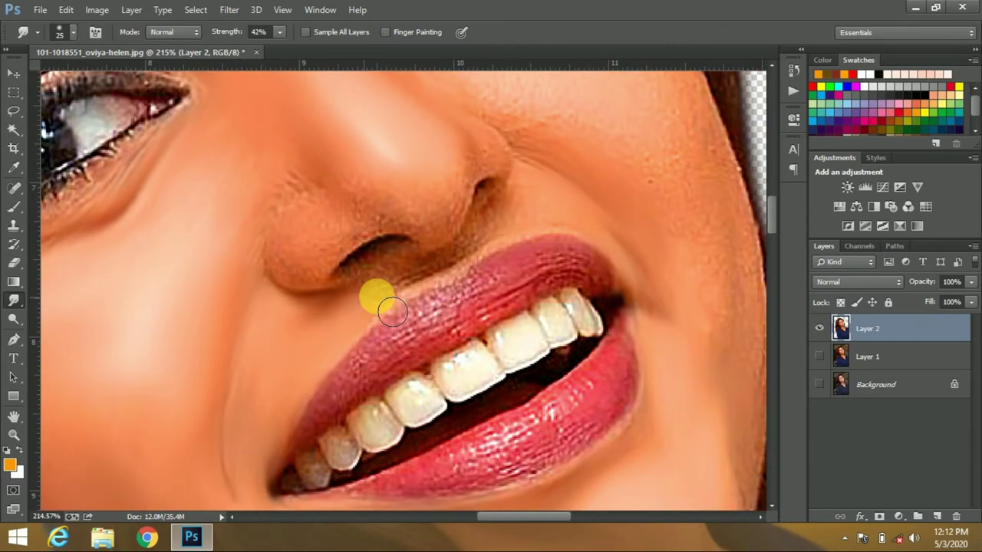
mouse_move(444, 275)
left_mouse_down()
mouse_move(465, 284)
mouse_move(474, 266)
left_mouse_up()
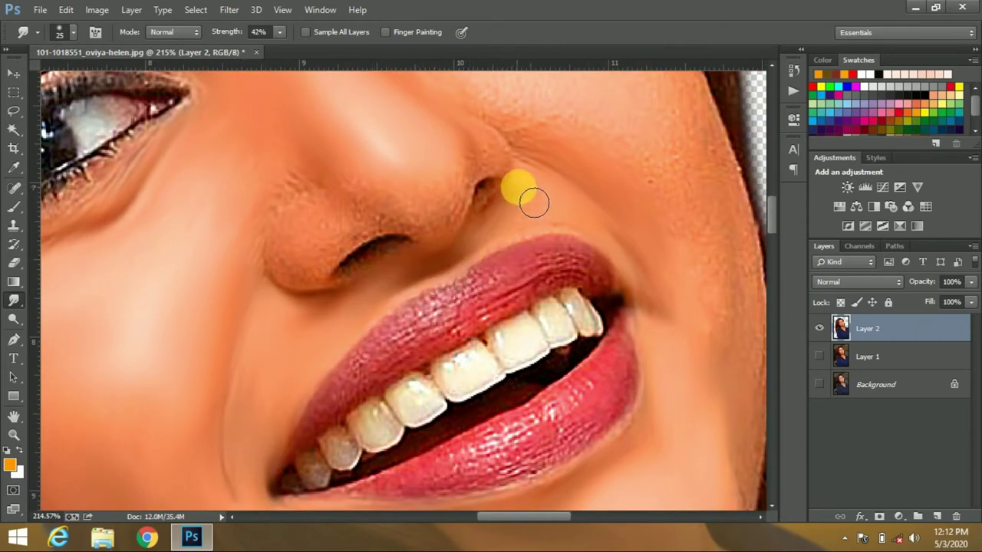
scroll(406, 307, "down", 2)
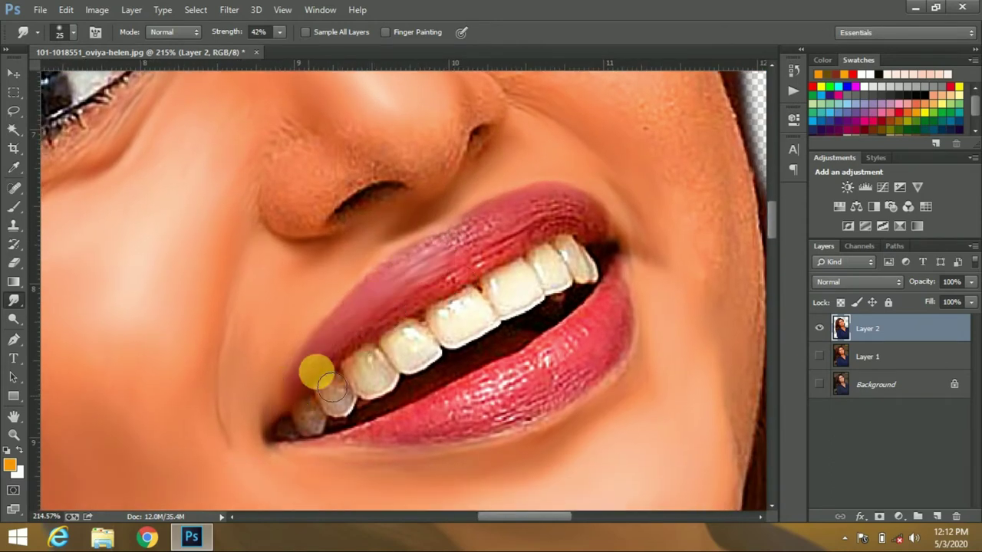
mouse_move(445, 265)
left_mouse_down()
mouse_move(587, 227)
mouse_move(455, 287)
mouse_move(493, 242)
left_mouse_up()
mouse_move(349, 458)
left_mouse_down()
mouse_move(554, 346)
mouse_move(438, 438)
mouse_move(591, 396)
left_mouse_up()
mouse_move(606, 340)
left_mouse_down()
mouse_move(609, 383)
mouse_move(609, 335)
left_mouse_up()
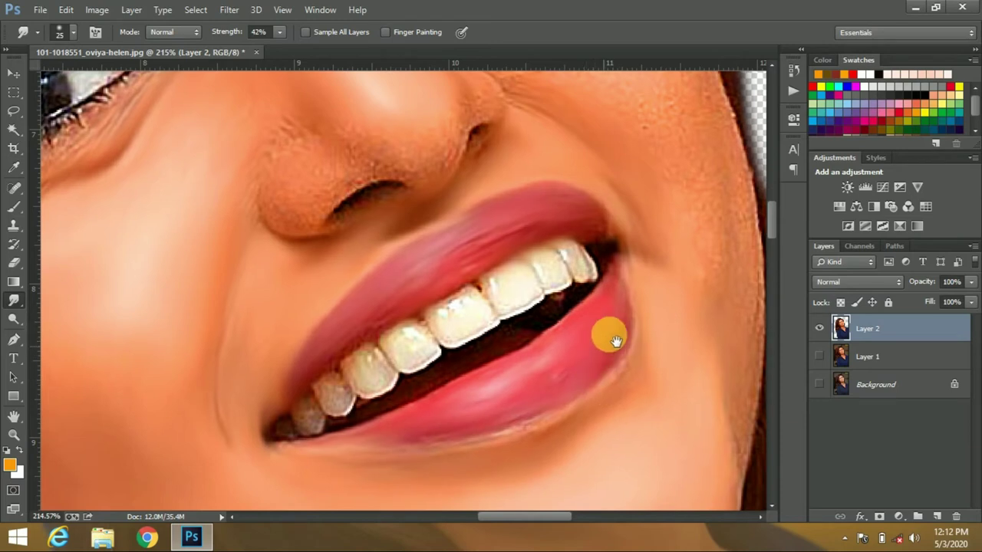
- Blend the skin around the nostril
scroll(609, 335, "down", 1)
scroll(672, 237, "down", 2)
scroll(673, 237, "left", 2)
scroll(362, 469, "up", 2)
scroll(392, 275, "up", 1)
scroll(392, 274, "right", 1)
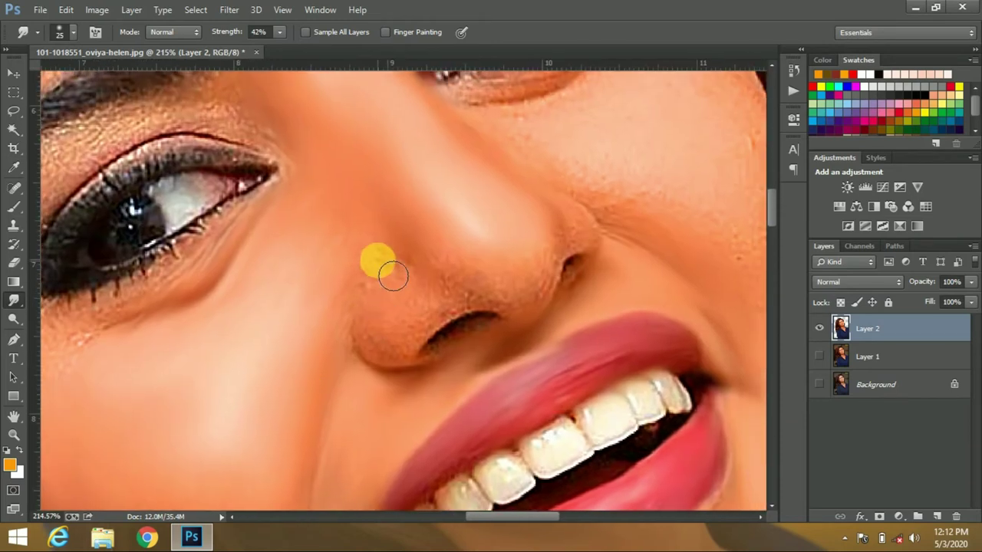
left_click_drag(376, 358, 423, 312)
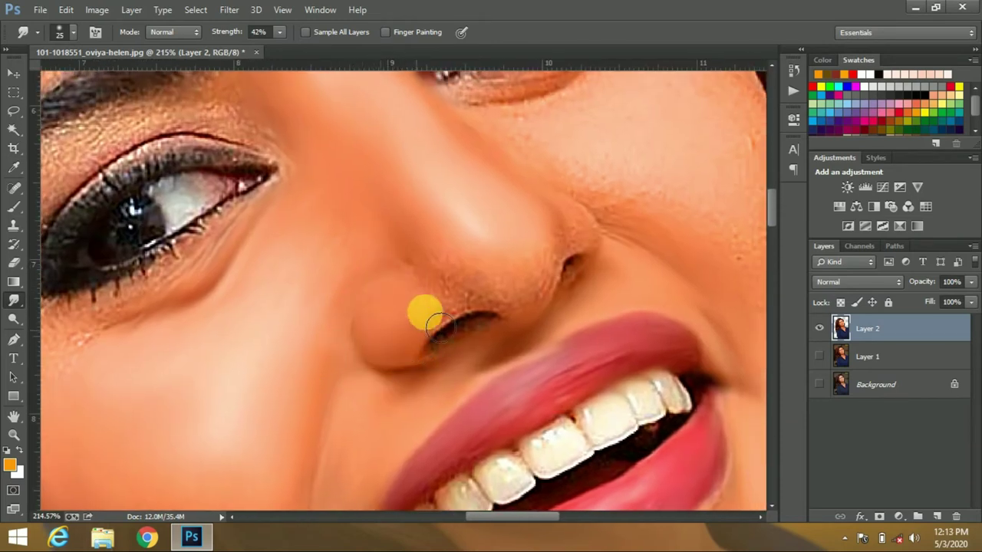
scroll(412, 357, "up", 1)
scroll(412, 357, "right", 1)
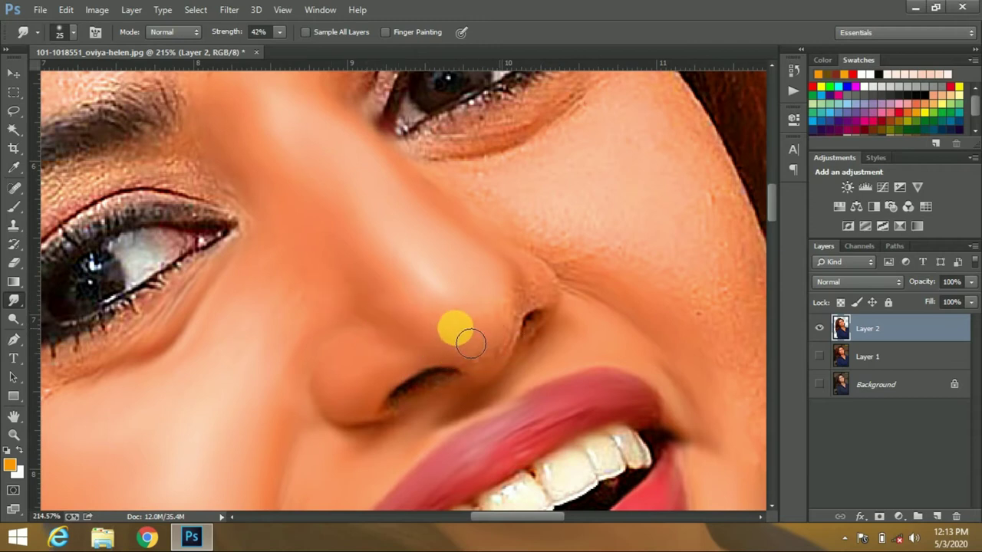
scroll(483, 360, "up", 1)
scroll(483, 360, "right", 1)
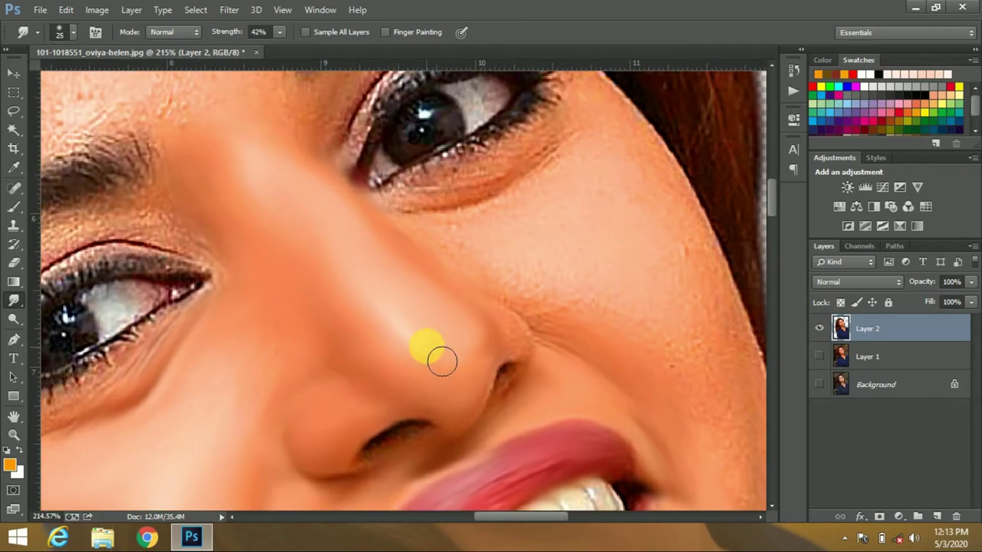
scroll(383, 351, "up", 1)
scroll(384, 350, "right", 1)
scroll(514, 247, "up", 1)
scroll(514, 247, "right", 1)
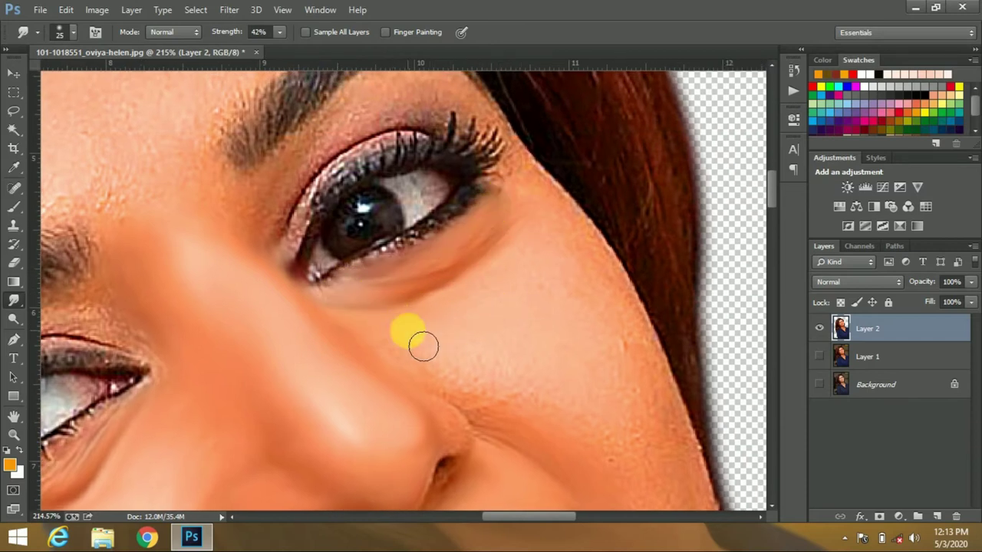
- Reduce the smudge size to 15 and smooth the lower cheek and eye corner
key("bracketleft")
key("bracketleft")
key("bracketleft")
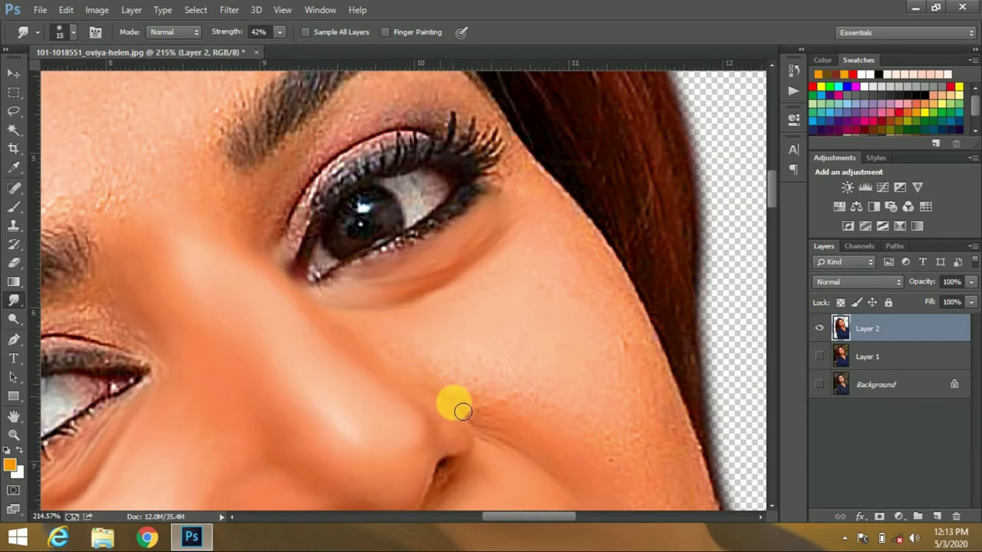
scroll(537, 345, "down", 3)
scroll(537, 345, "left", 1)
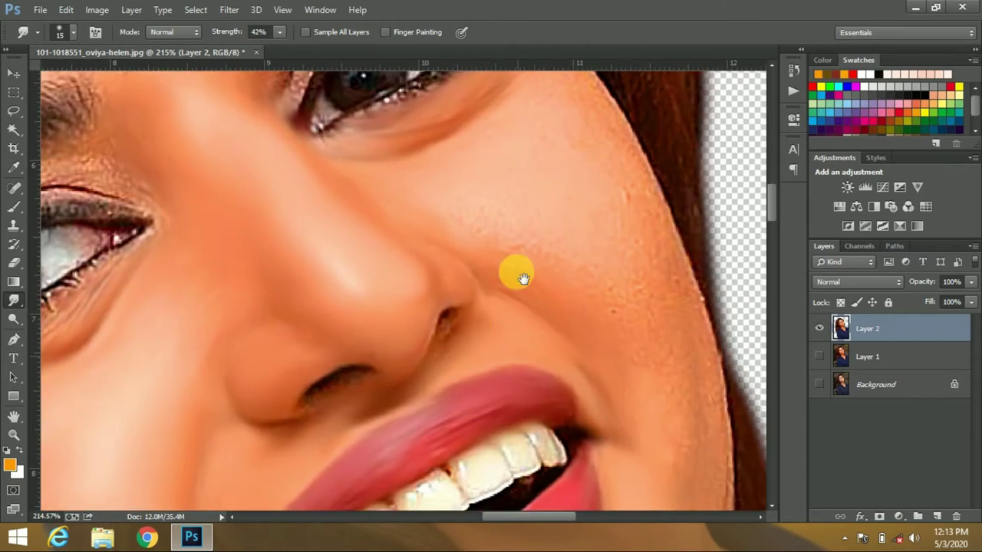
scroll(461, 264, "down", 2)
mouse_move(533, 191)
left_mouse_down()
mouse_move(473, 213)
mouse_move(570, 258)
mouse_move(516, 216)
left_mouse_up()
mouse_move(603, 196)
left_mouse_down()
mouse_move(614, 329)
mouse_move(456, 219)
mouse_move(605, 284)
mouse_move(636, 241)
mouse_move(649, 362)
left_mouse_up()
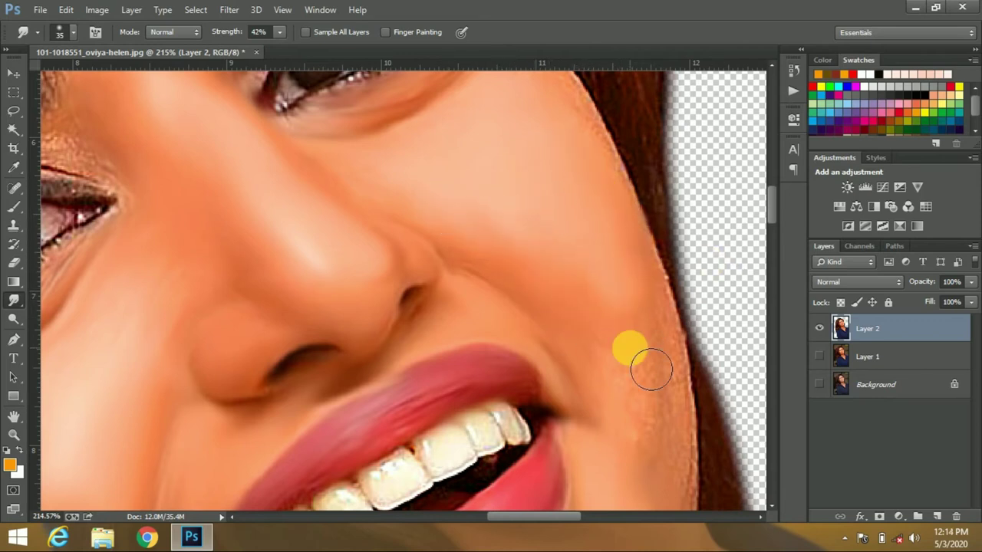
left_click_drag(521, 222, 565, 357)
mouse_move(550, 187)
left_mouse_down()
mouse_move(596, 235)
mouse_move(555, 417)
mouse_move(547, 335)
mouse_move(575, 304)
mouse_move(560, 223)
left_mouse_up()
mouse_move(609, 296)
left_mouse_down()
mouse_move(652, 248)
mouse_move(660, 381)
left_mouse_up()
scroll(661, 368, "down", 3)
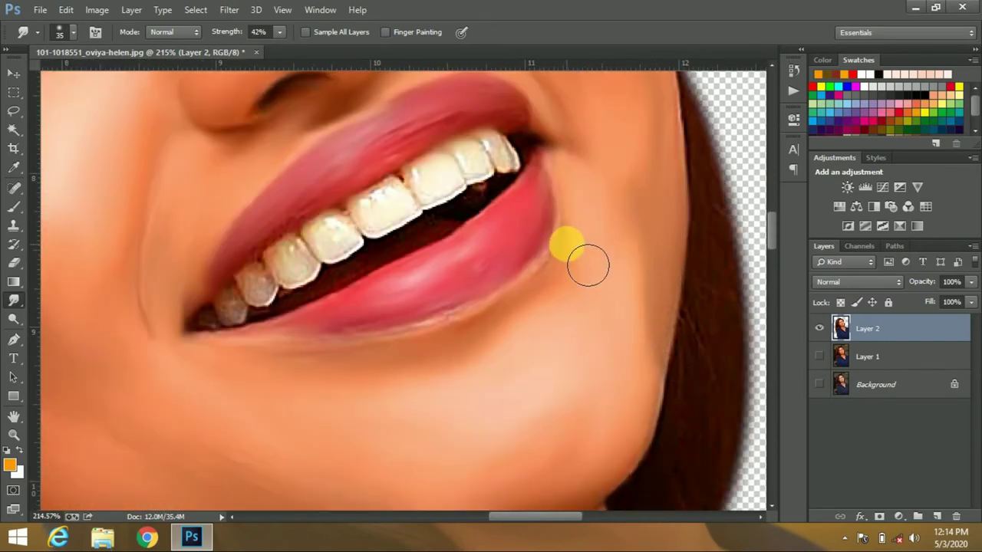
- Smooth the eyelid skin and the area under and beside the eye
left_click_drag(477, 281, 471, 267)
scroll(471, 267, "down", 3)
scroll(465, 222, "down", 4)
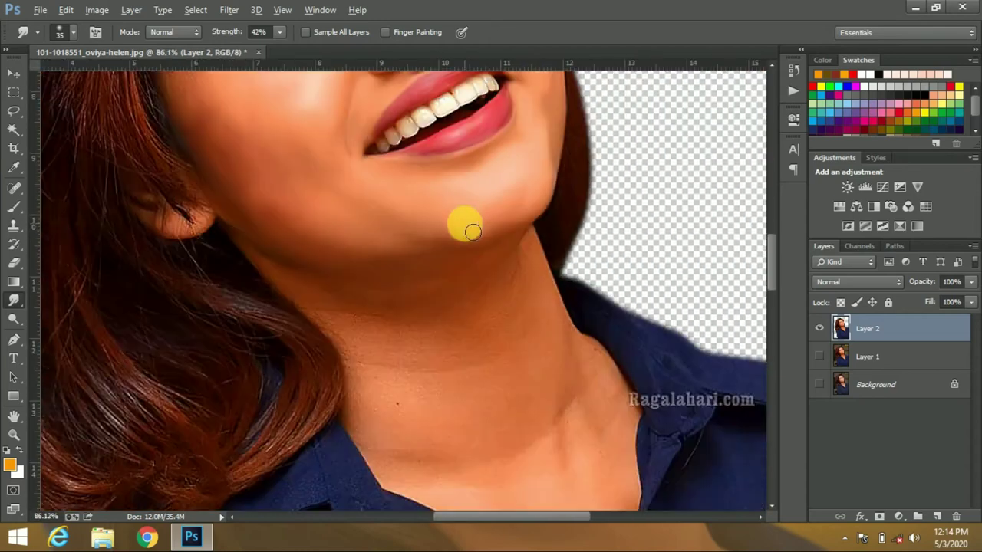
scroll(462, 222, "down", 2)
scroll(470, 221, "up", 2)
scroll(469, 221, "up", 3)
scroll(449, 340, "up", 3)
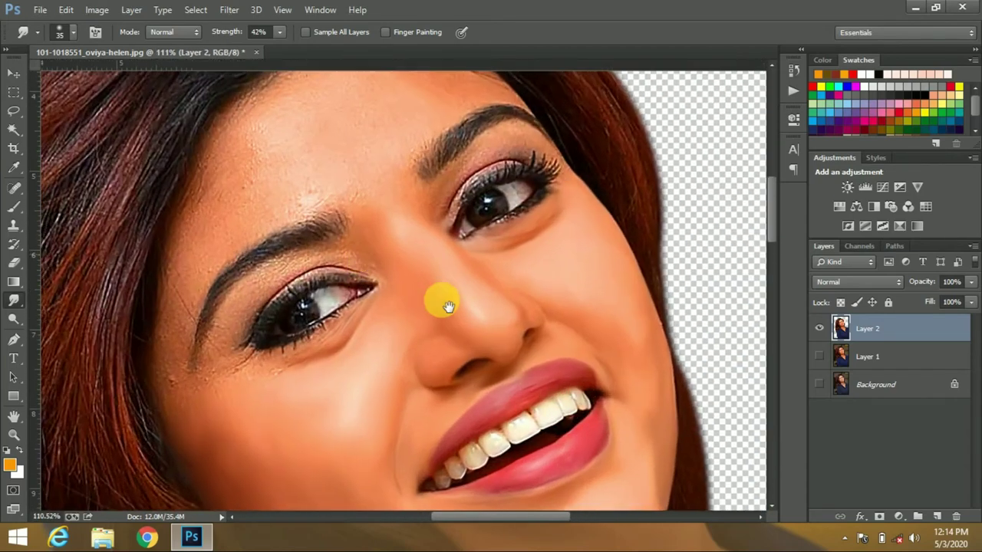
scroll(438, 296, "up", 2)
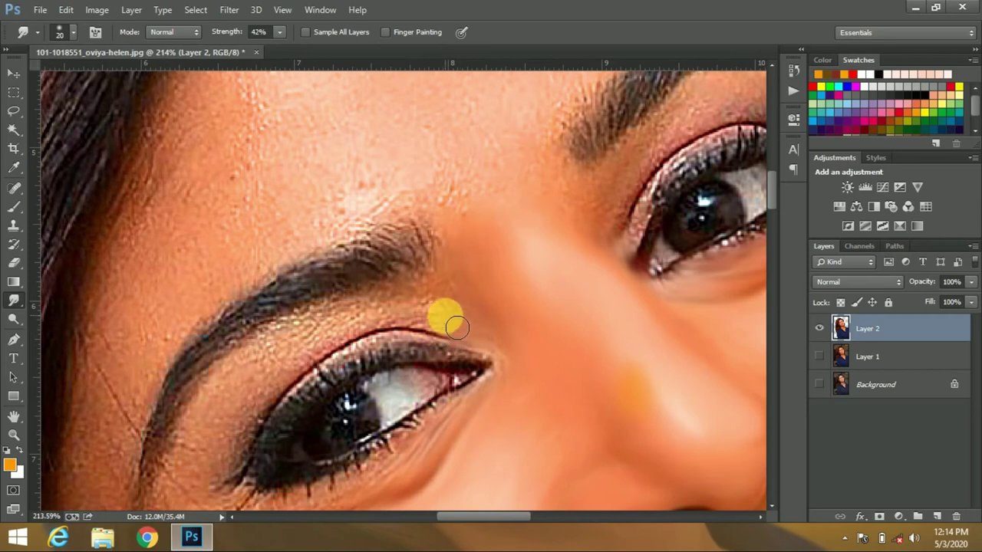
mouse_move(436, 307)
left_mouse_down()
mouse_move(269, 357)
mouse_move(405, 335)
mouse_move(264, 396)
mouse_move(435, 365)
mouse_move(266, 403)
mouse_move(438, 312)
mouse_move(269, 358)
mouse_move(330, 296)
left_mouse_up()
mouse_move(378, 239)
left_mouse_down()
mouse_move(263, 313)
mouse_move(291, 377)
mouse_move(358, 345)
mouse_move(557, 304)
mouse_move(401, 346)
mouse_move(453, 356)
mouse_move(556, 301)
left_mouse_up()
left_click_drag(408, 368, 379, 294)
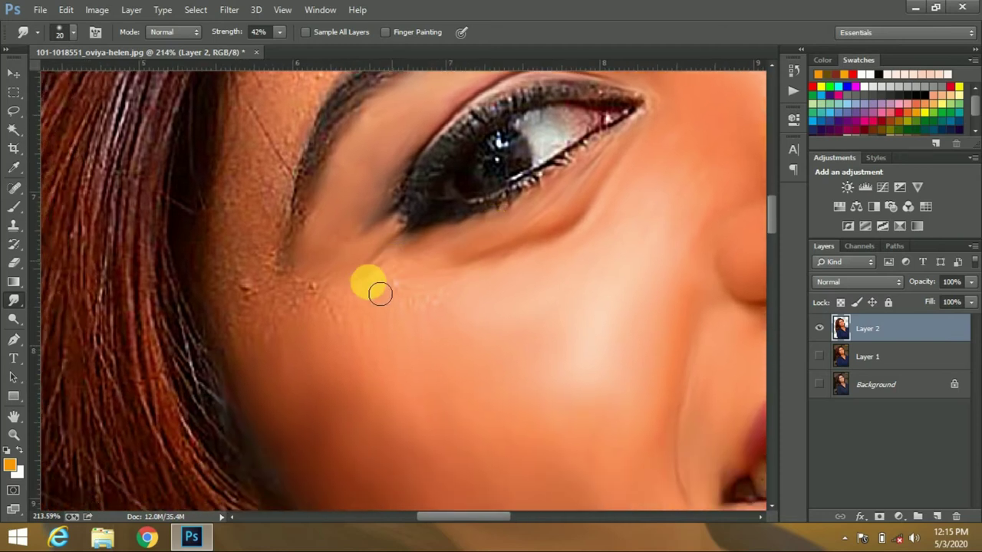
- Smudge away the stray hair strand near the brow
scroll(309, 295, "up", 2)
scroll(324, 406, "up", 5)
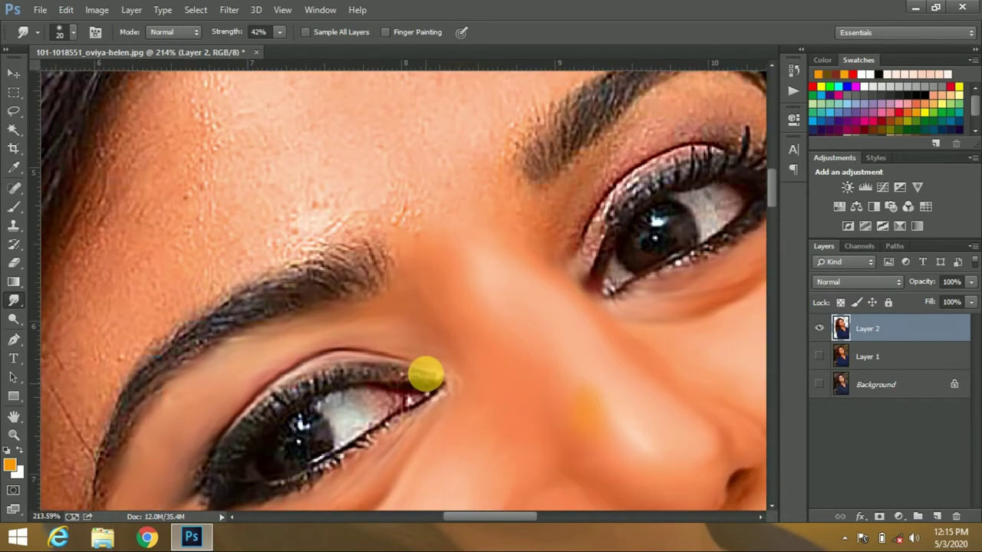
scroll(423, 373, "up", 3)
scroll(614, 248, "right", 2)
scroll(553, 291, "down", 2)
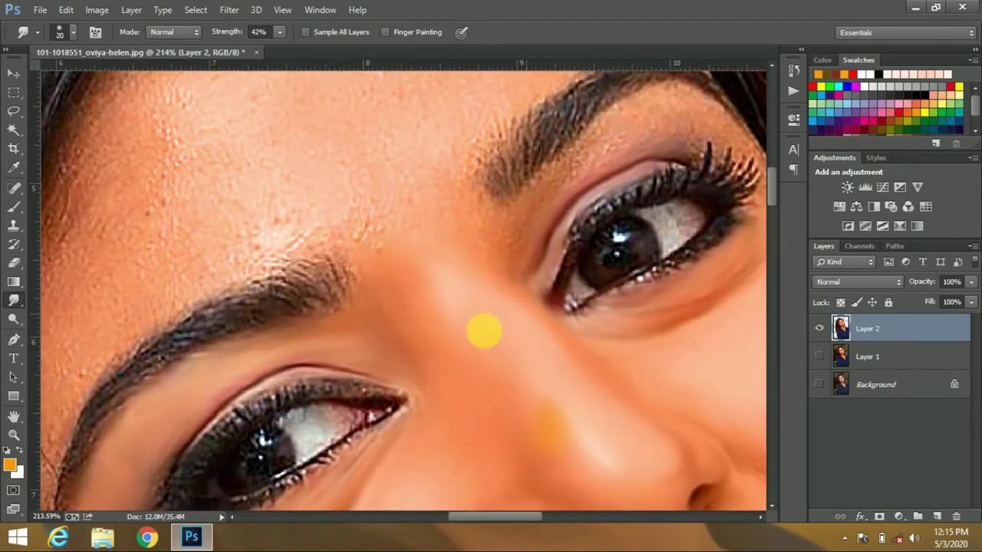
scroll(537, 315, "up", 3)
scroll(599, 307, "right", 3)
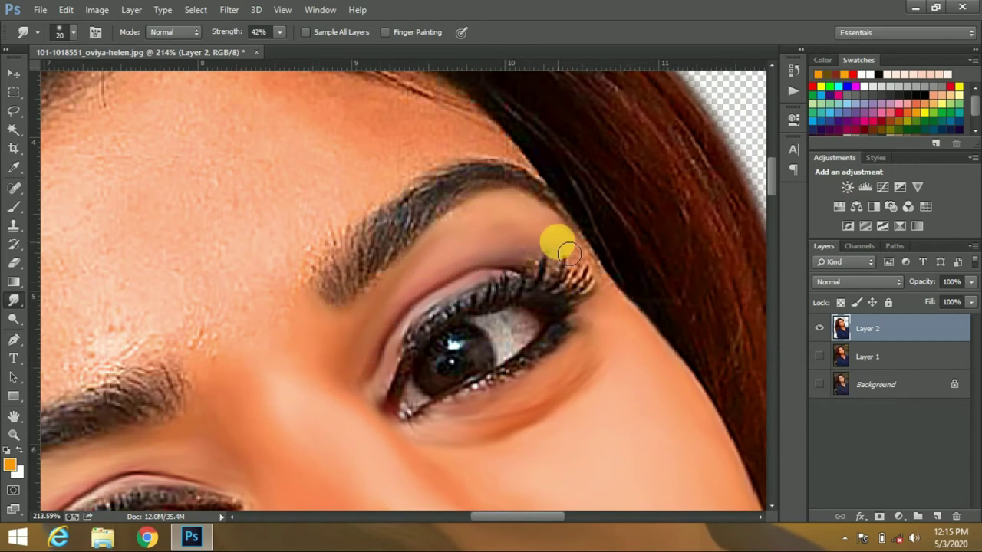
scroll(575, 276, "down", 1)
scroll(580, 248, "left", 3)
scroll(484, 326, "left", 1)
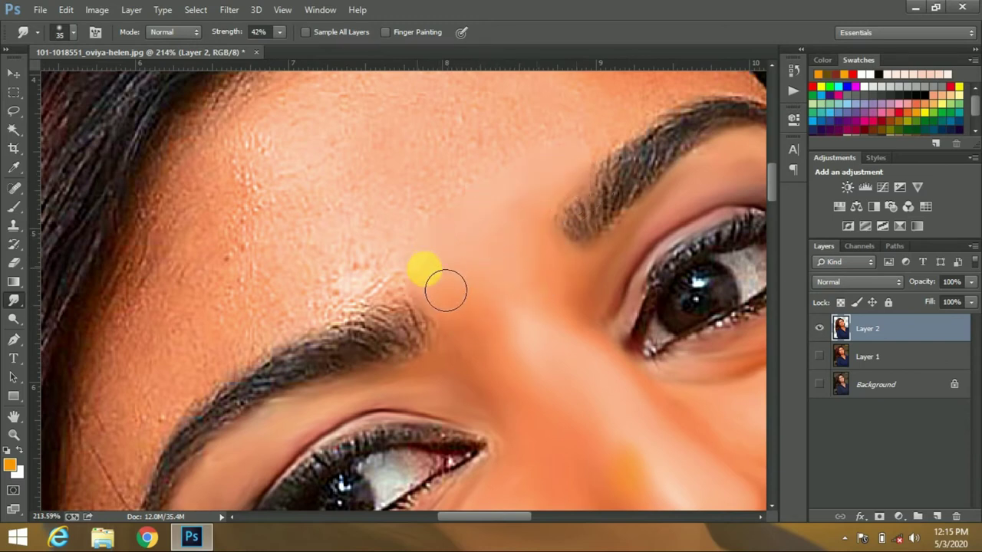
scroll(429, 253, "down", 3)
scroll(430, 253, "left", 3)
scroll(376, 238, "down", 1)
scroll(376, 238, "left", 1)
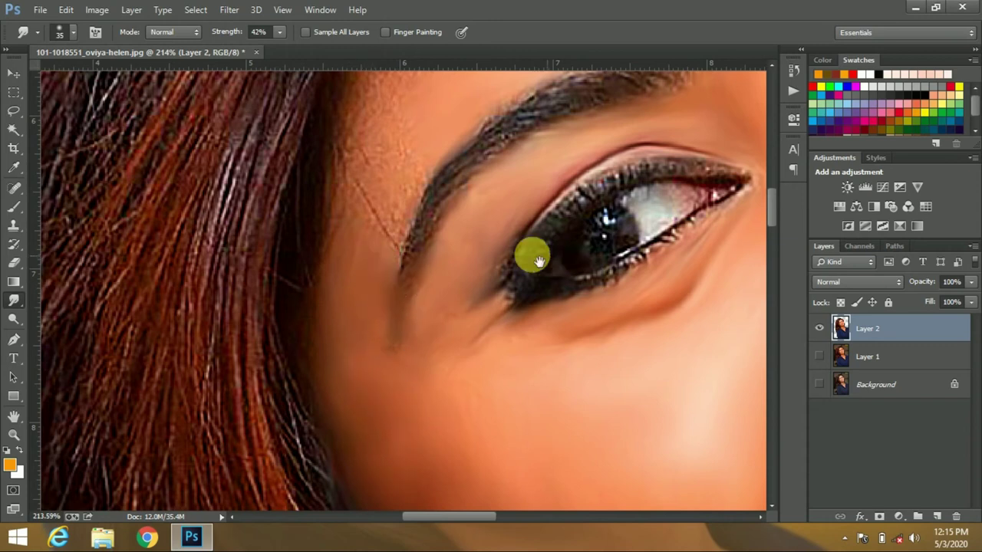
scroll(499, 306, "up", 1)
left_click_drag(390, 403, 355, 296)
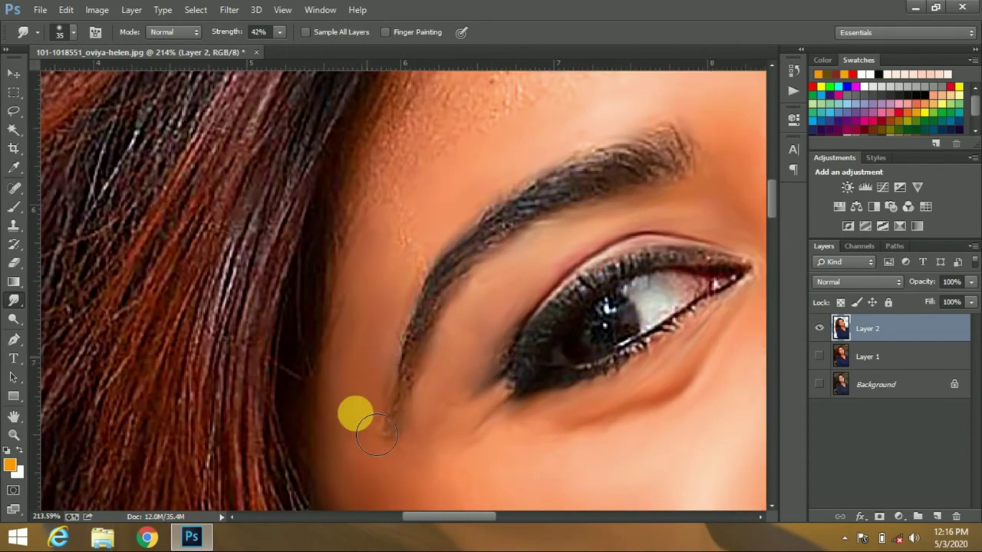
scroll(414, 429, "up", 2)
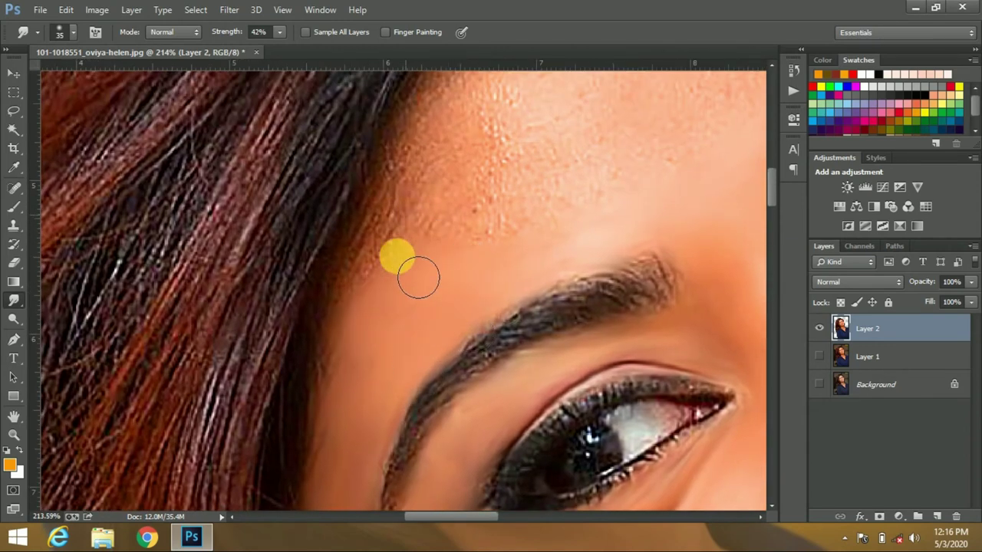
- Smear the hairline onto the forehead for a soft painted blend
mouse_move(419, 115)
left_mouse_down()
mouse_move(391, 328)
mouse_move(493, 241)
mouse_move(579, 132)
left_mouse_up()
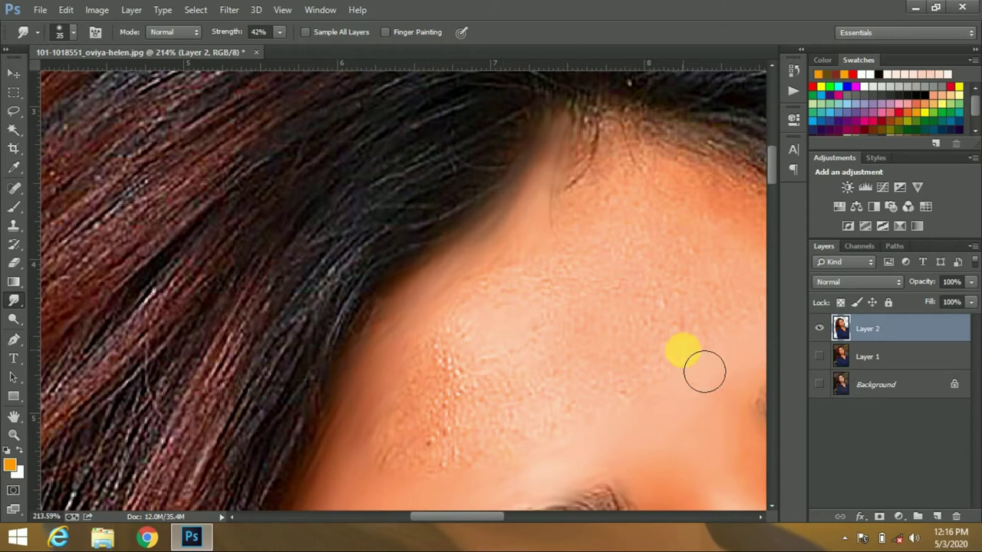
left_click_drag(705, 372, 566, 256)
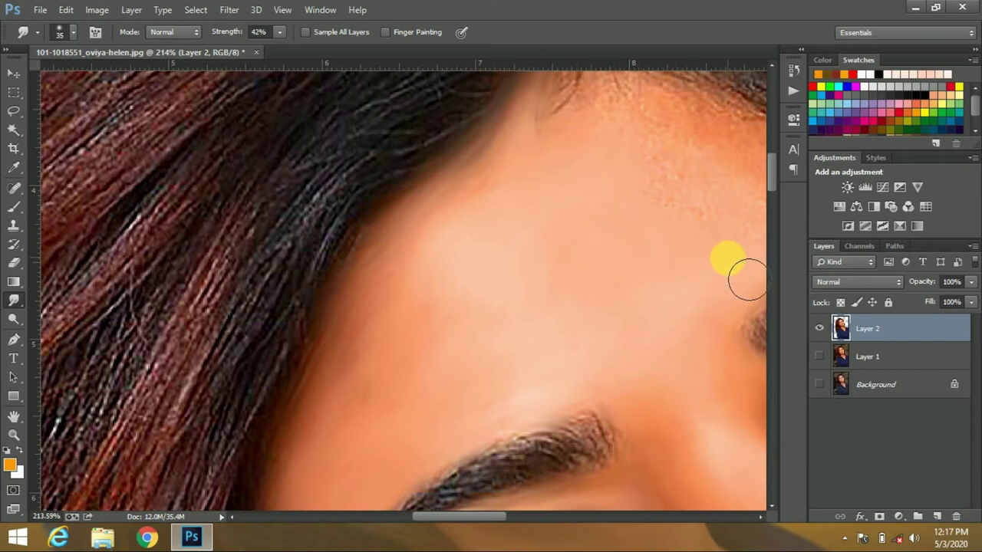
left_click_drag(748, 280, 711, 320)
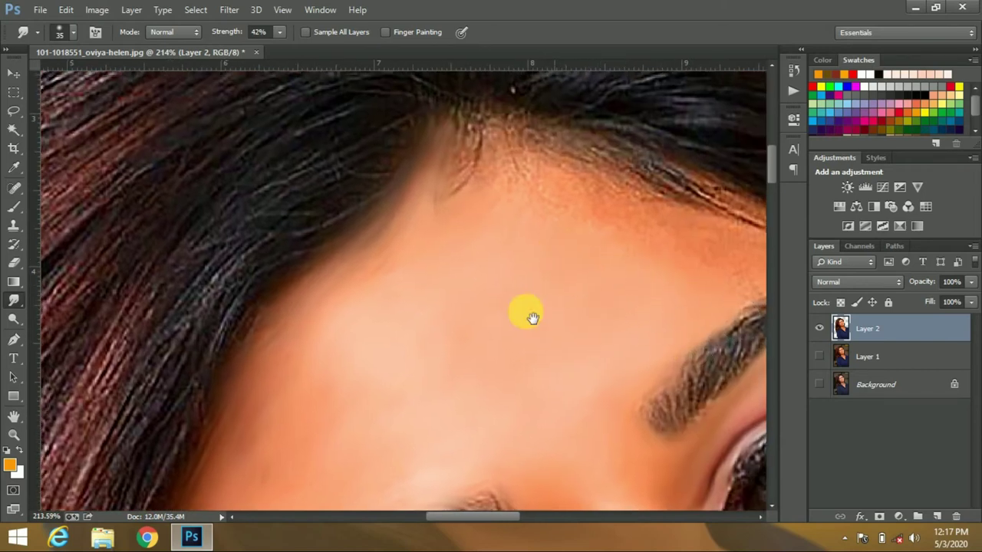
left_click_drag(533, 318, 486, 408)
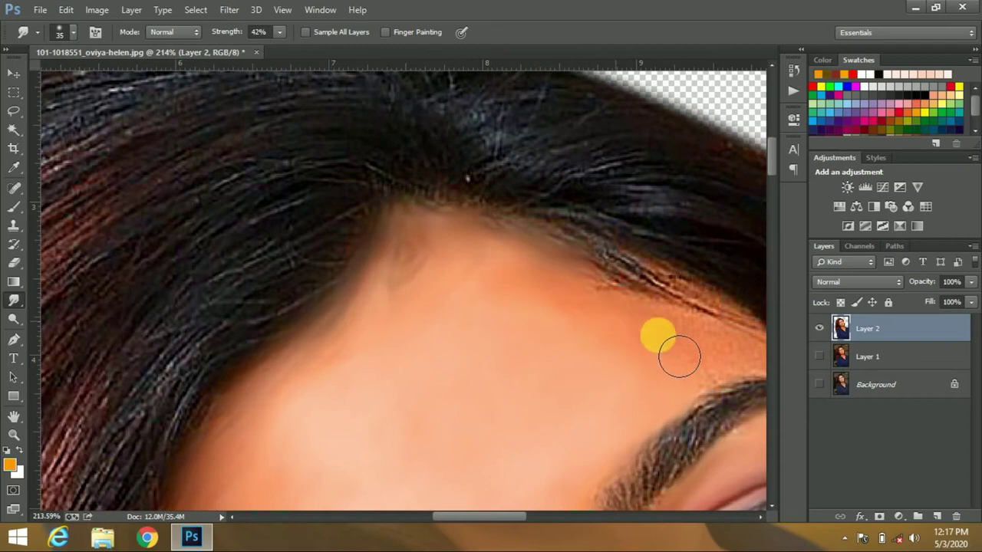
left_click_drag(678, 357, 523, 336)
mouse_move(492, 269)
left_mouse_down()
mouse_move(579, 351)
mouse_move(224, 269)
mouse_move(373, 465)
left_mouse_up()
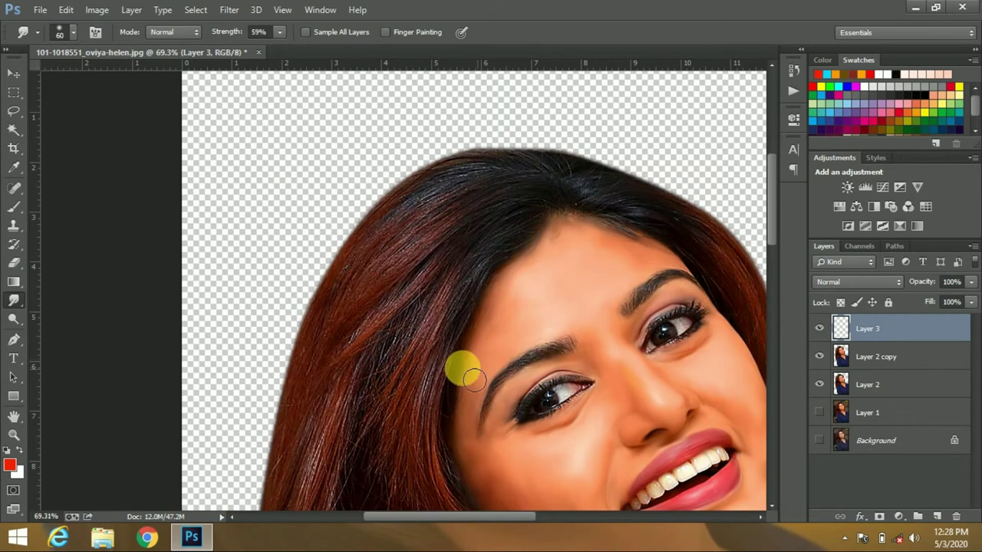
- Set Layer 3's blend mode to Color
scroll(472, 376, "down", 2)
scroll(450, 300, "down", 2)
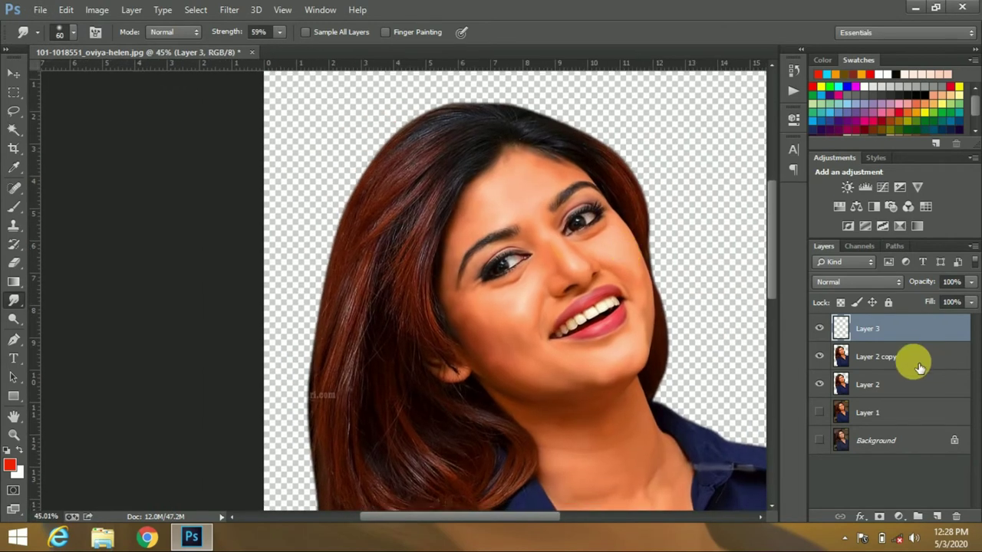
left_click(855, 281)
left_click(865, 356)
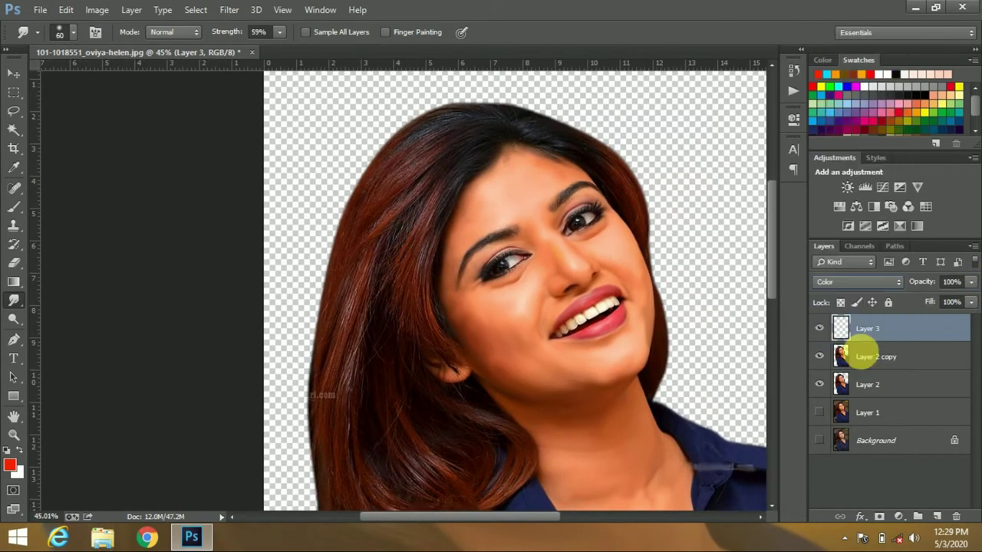
- Paint red over the hair with a soft 500 px brush, undoing a test stroke
left_click(18, 218)
left_click_drag(396, 136, 313, 408)
key("ctrl+z")
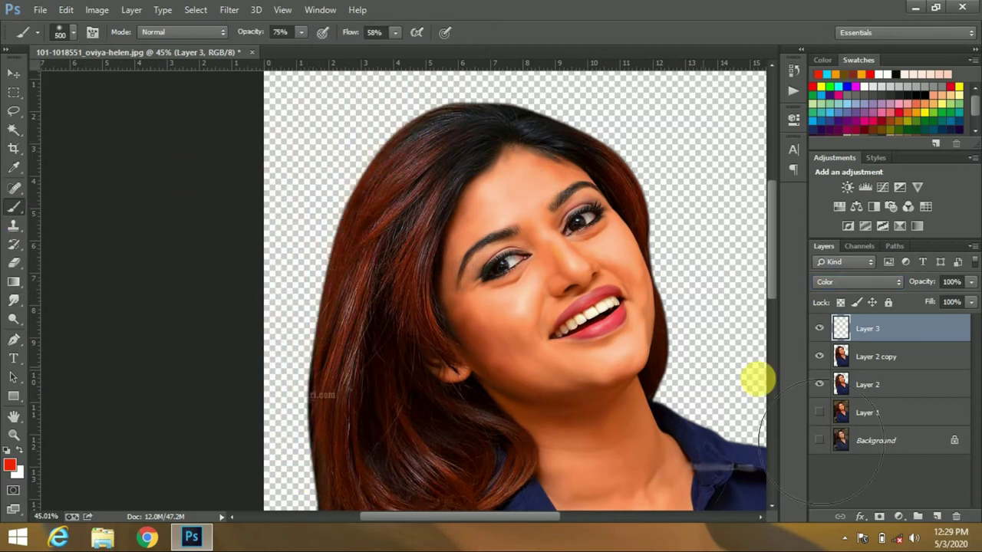
left_click_drag(432, 147, 314, 358)
scroll(306, 360, "down", 5)
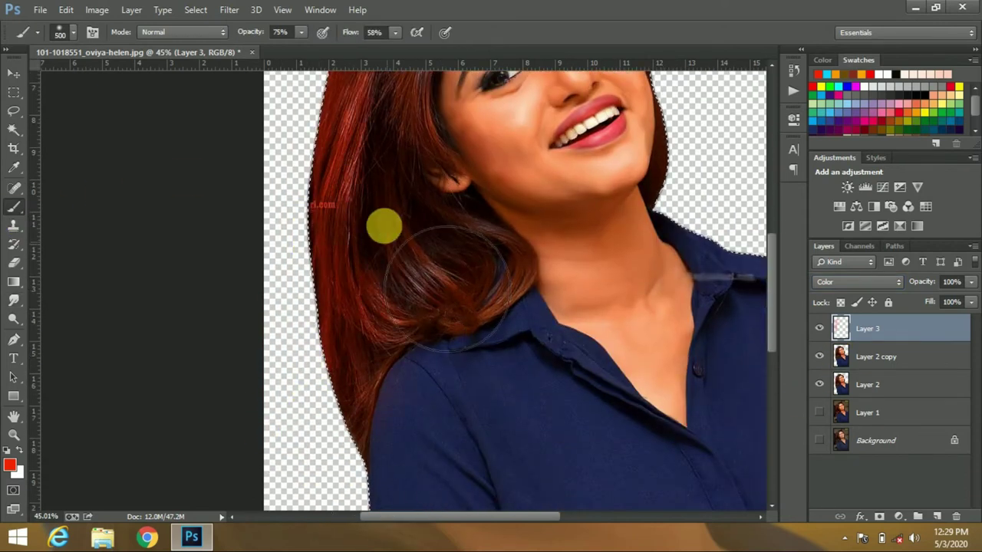
scroll(383, 224, "up", 5)
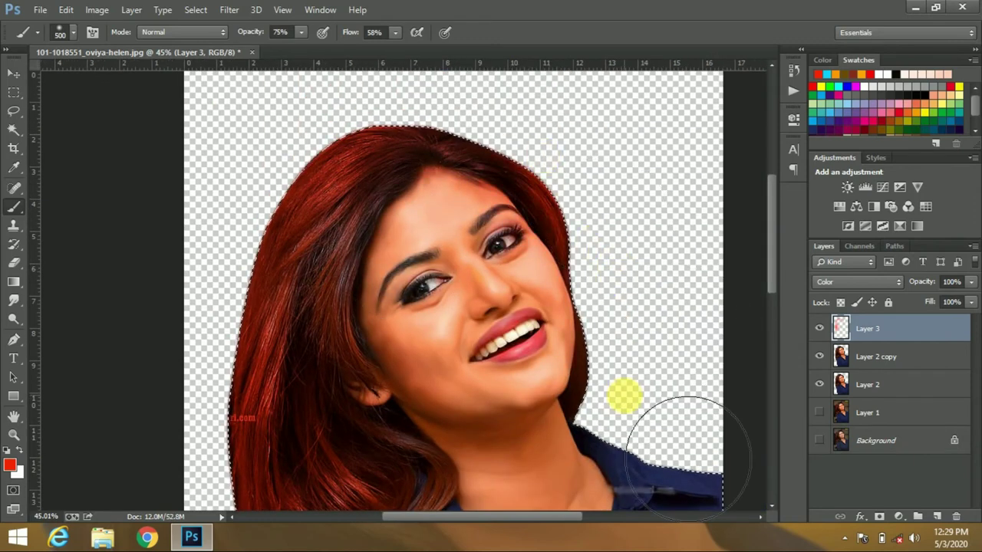
scroll(288, 357, "down", 1)
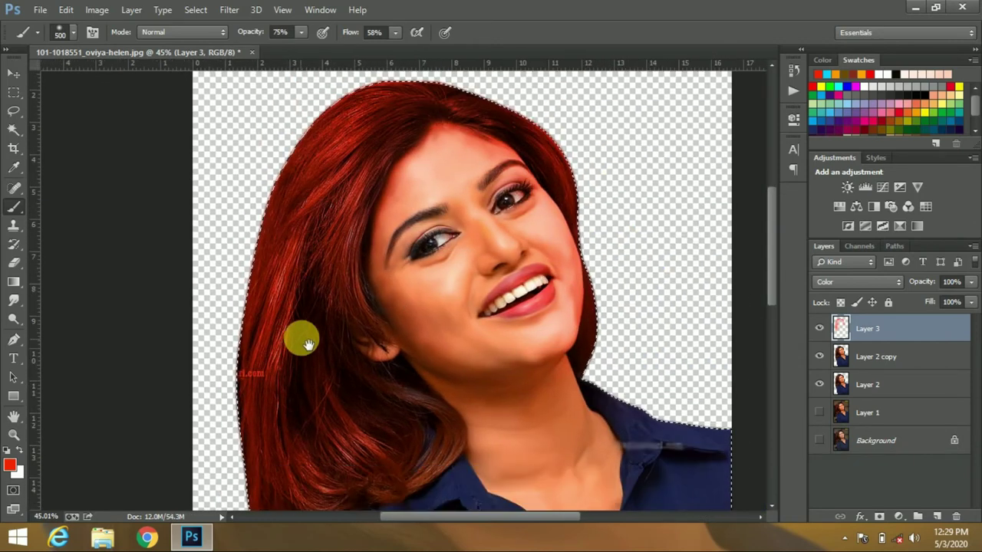
left_click_drag(355, 273, 349, 299)
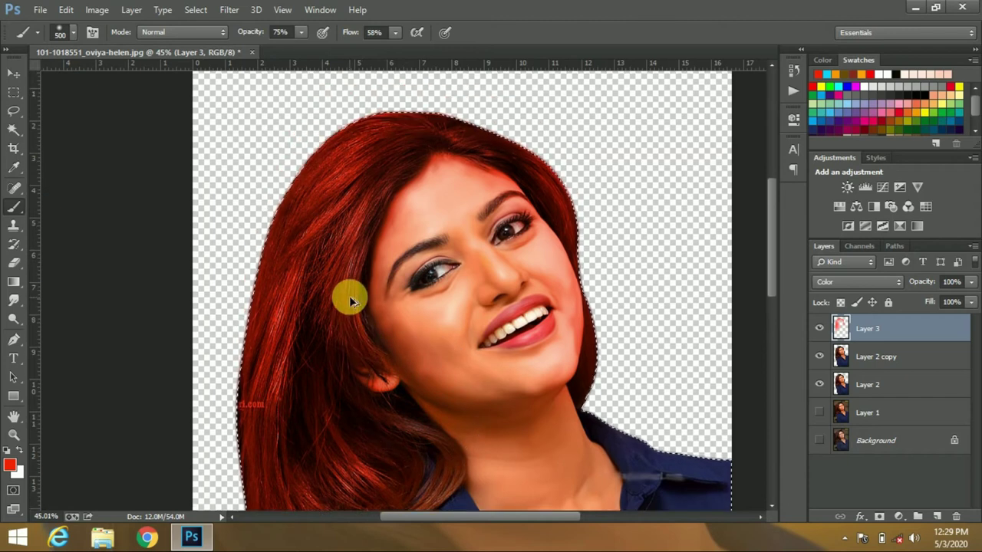
scroll(434, 290, "up", 1)
- Merge the red Color layer down into the portrait layer with Ctrl+E
left_click(890, 352, "shift")
key("ctrl+e")
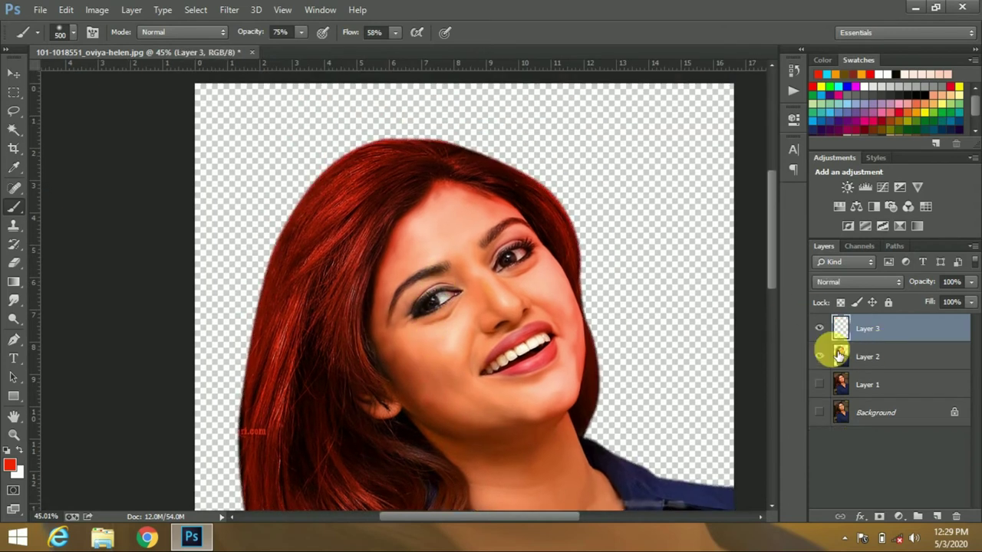
scroll(506, 333, "up", 5)
scroll(504, 334, "down", 4)
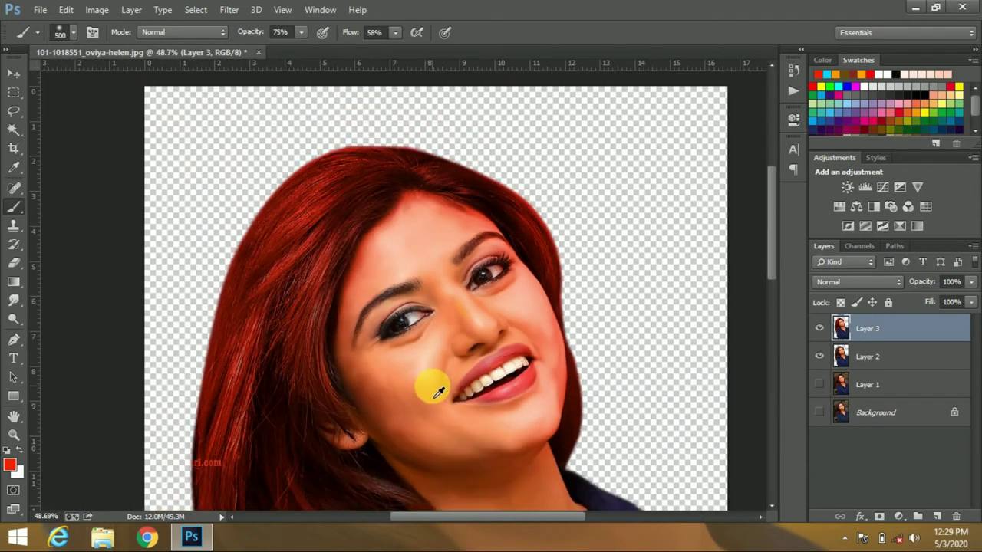
scroll(427, 377, "down", 1)
- Paint more red over the upper hair with a 28 px brush
left_click(73, 32)
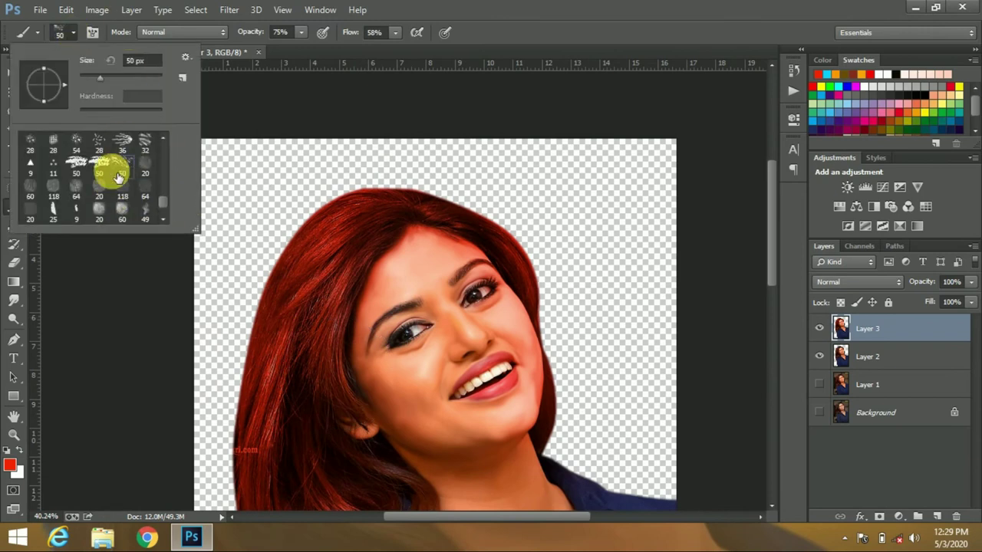
double_click(110, 163)
scroll(335, 252, "up", 7)
scroll(368, 284, "up", 1)
scroll(353, 278, "up", 2)
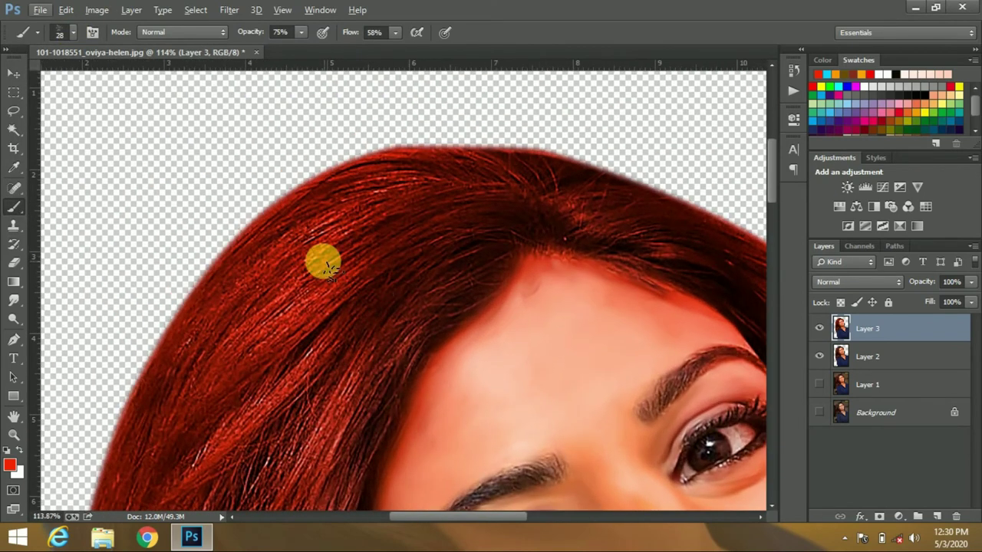
mouse_move(326, 265)
left_mouse_down()
mouse_move(390, 266)
mouse_move(333, 326)
left_mouse_up()
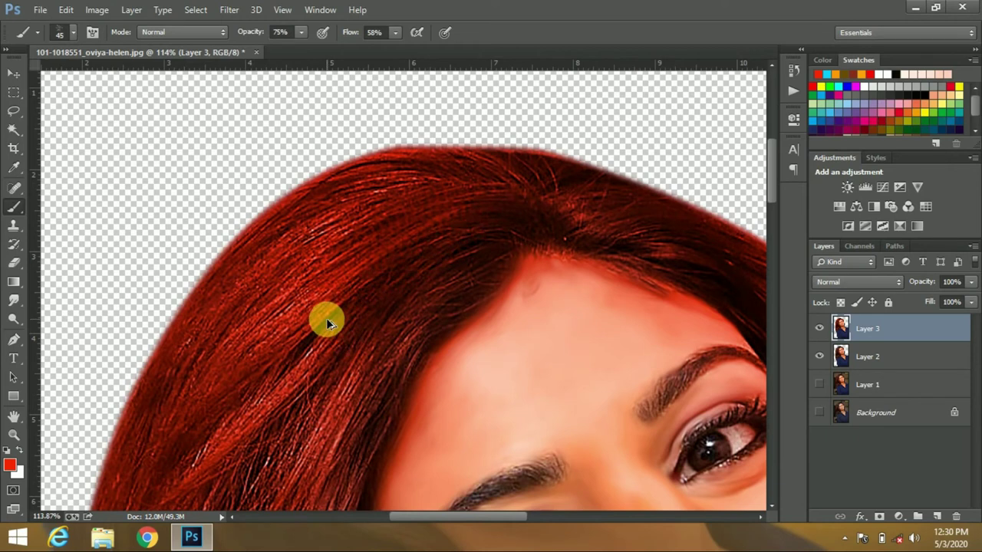
- Switch to a smaller Smudge brush and smear strands across the top of the hair
left_click(13, 331)
left_click(73, 32)
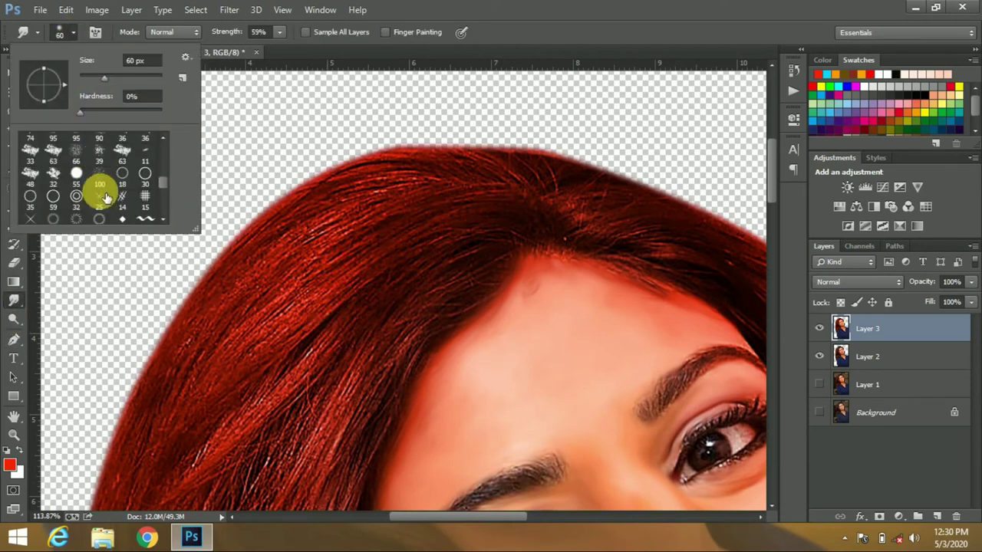
left_click(106, 198)
key("Return")
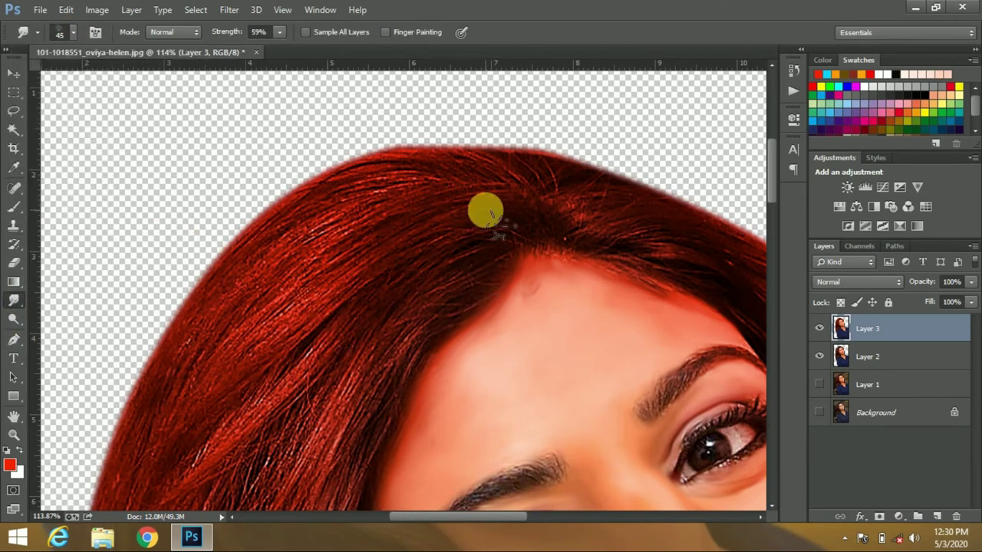
mouse_move(299, 349)
left_mouse_down()
mouse_move(448, 322)
mouse_move(506, 179)
mouse_move(265, 272)
mouse_move(410, 200)
mouse_move(363, 318)
mouse_move(192, 453)
mouse_move(263, 478)
left_mouse_up()
- Smudge hair strands along the left edge, downward and toward the ear
scroll(454, 281, "down", 2)
scroll(454, 281, "left", 3)
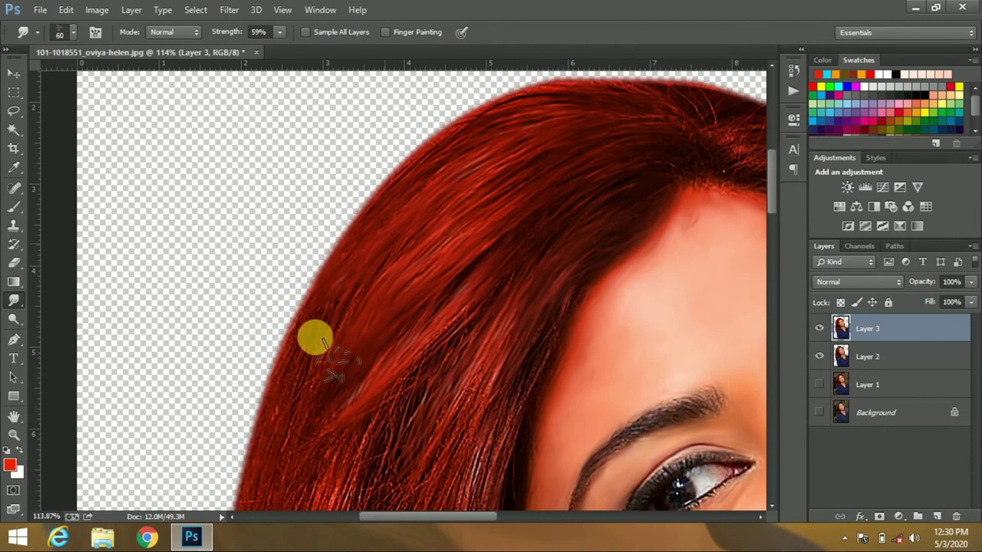
mouse_move(512, 265)
left_mouse_down()
mouse_move(499, 318)
mouse_move(447, 351)
left_mouse_up()
scroll(447, 350, "down", 2)
mouse_move(612, 121)
left_mouse_down()
mouse_move(499, 468)
mouse_move(526, 465)
mouse_move(425, 302)
mouse_move(479, 167)
left_mouse_up()
mouse_move(414, 222)
left_mouse_down()
mouse_move(450, 227)
mouse_move(395, 406)
mouse_move(494, 311)
mouse_move(533, 239)
mouse_move(592, 454)
mouse_move(563, 179)
mouse_move(603, 438)
mouse_move(501, 134)
mouse_move(414, 349)
mouse_move(476, 369)
mouse_move(384, 296)
mouse_move(450, 208)
mouse_move(465, 373)
mouse_move(579, 150)
left_mouse_up()
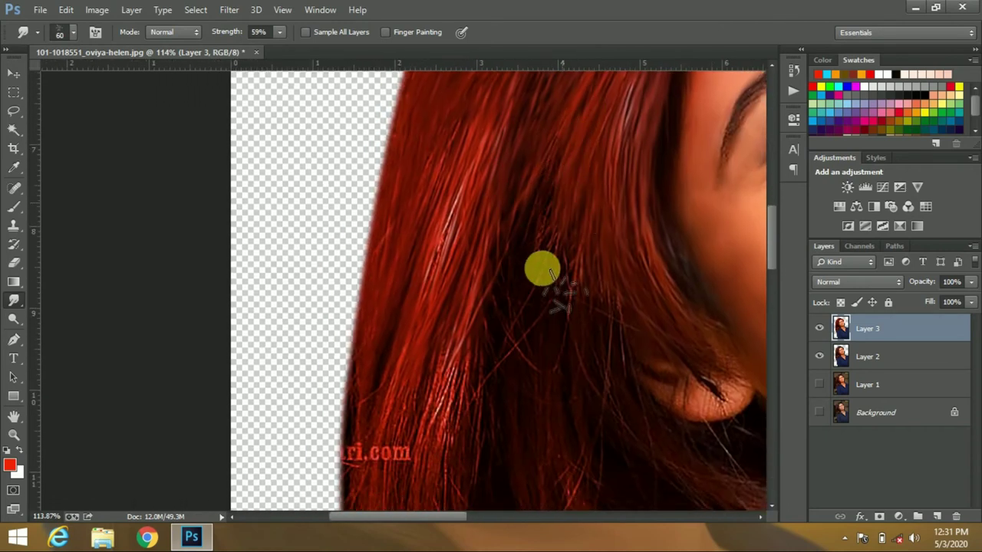
mouse_move(586, 241)
left_mouse_down()
mouse_move(636, 344)
mouse_move(732, 392)
mouse_move(641, 349)
left_mouse_up()
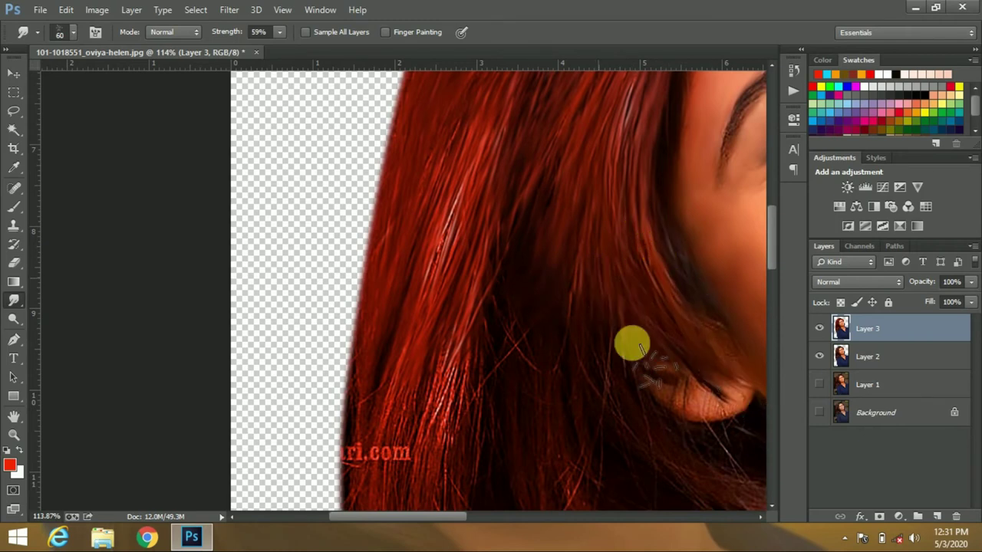
mouse_move(641, 433)
left_mouse_down()
mouse_move(519, 226)
mouse_move(484, 243)
mouse_move(465, 184)
mouse_move(421, 282)
left_mouse_up()
- Smudge the lower and upper hair and the strands near the collar and shoulder
mouse_move(455, 442)
left_mouse_down()
mouse_move(432, 213)
mouse_move(382, 422)
left_mouse_up()
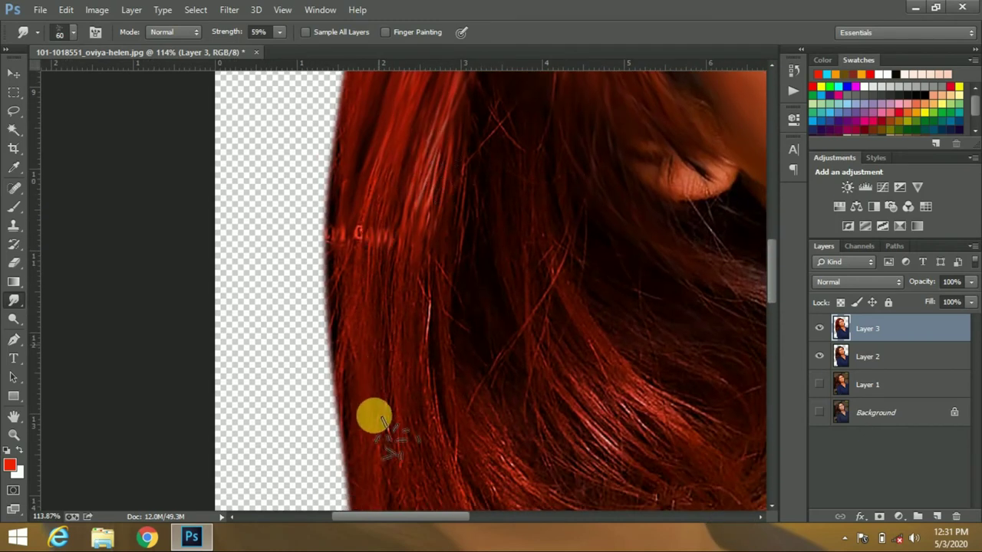
mouse_move(355, 295)
left_mouse_down()
mouse_move(428, 212)
mouse_move(463, 343)
mouse_move(559, 313)
mouse_move(541, 256)
mouse_move(580, 281)
left_mouse_up()
mouse_move(388, 105)
left_mouse_down()
mouse_move(355, 162)
mouse_move(322, 367)
mouse_move(395, 331)
mouse_move(520, 384)
mouse_move(607, 388)
mouse_move(554, 351)
mouse_move(605, 344)
mouse_move(678, 453)
mouse_move(583, 315)
mouse_move(496, 486)
mouse_move(591, 336)
mouse_move(463, 339)
left_mouse_up()
mouse_move(458, 486)
left_mouse_down()
mouse_move(526, 307)
mouse_move(542, 394)
mouse_move(401, 259)
mouse_move(508, 341)
mouse_move(544, 214)
mouse_move(483, 202)
mouse_move(335, 325)
mouse_move(245, 158)
mouse_move(391, 438)
mouse_move(315, 335)
left_mouse_up()
mouse_move(221, 269)
left_mouse_down()
mouse_move(300, 158)
mouse_move(327, 202)
mouse_move(405, 207)
mouse_move(408, 195)
left_mouse_up()
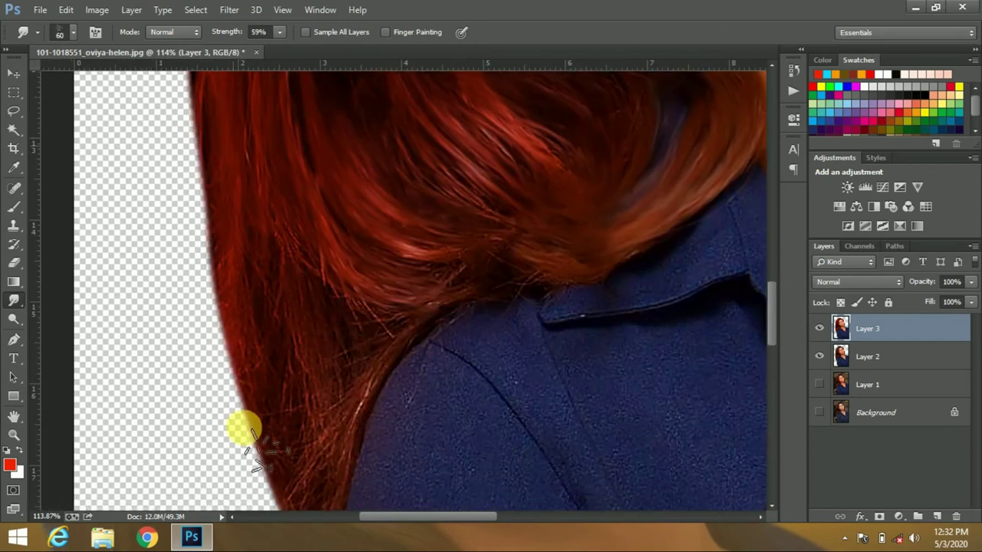
mouse_move(366, 290)
left_mouse_down()
mouse_move(414, 229)
mouse_move(463, 213)
left_mouse_up()
mouse_move(368, 230)
left_mouse_down()
mouse_move(444, 276)
mouse_move(417, 269)
mouse_move(440, 256)
mouse_move(426, 176)
left_mouse_up()
mouse_move(424, 445)
left_mouse_down()
mouse_move(406, 314)
mouse_move(416, 270)
left_mouse_up()
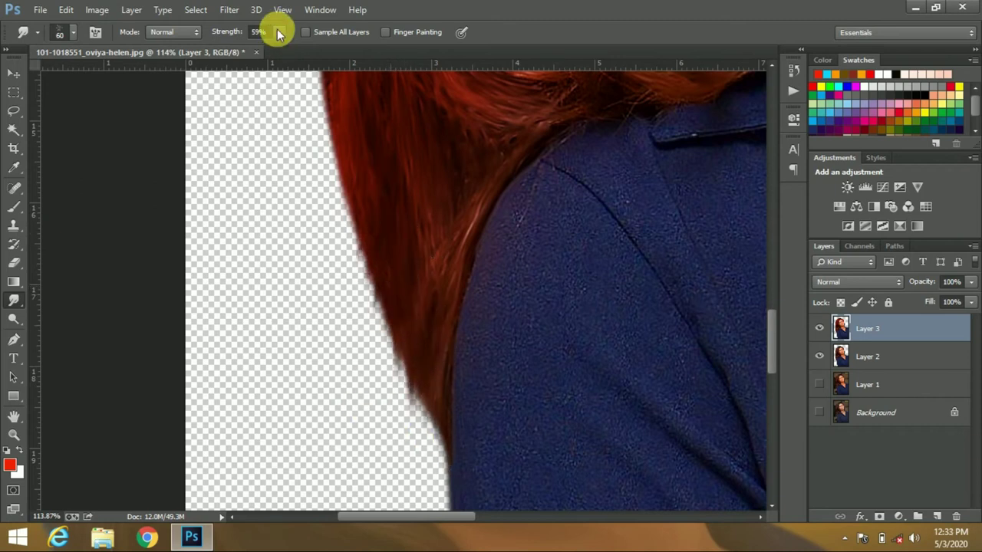
- Smudge the lower, curving hair edge into soft strokes
left_click_drag(389, 161, 373, 186)
mouse_move(373, 489)
left_mouse_down()
mouse_move(320, 438)
mouse_move(320, 195)
mouse_move(351, 423)
mouse_move(378, 433)
left_mouse_up()
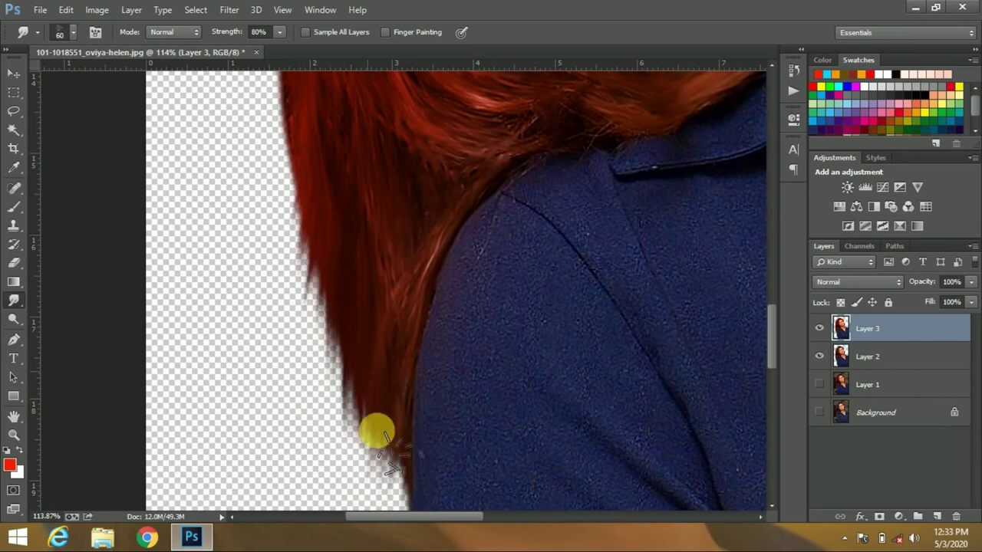
left_click_drag(386, 286, 435, 447)
left_click_drag(355, 313, 384, 480)
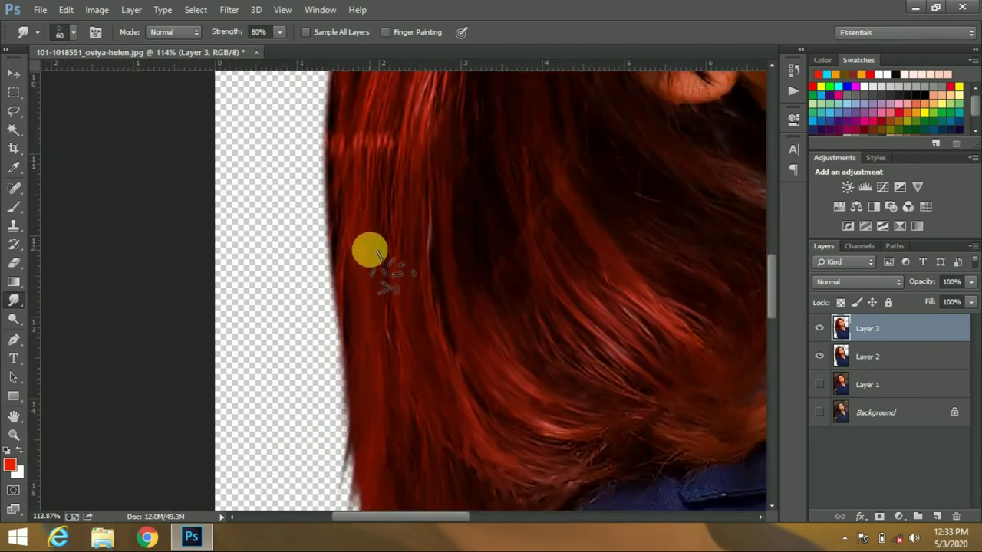
mouse_move(349, 403)
left_mouse_down()
mouse_move(427, 291)
mouse_move(397, 432)
mouse_move(423, 364)
left_mouse_up()
mouse_move(442, 318)
left_mouse_down()
mouse_move(391, 438)
mouse_move(455, 237)
mouse_move(495, 220)
mouse_move(475, 318)
mouse_move(544, 179)
mouse_move(544, 241)
mouse_move(403, 505)
left_mouse_up()
- Push the crown's hair edge upward and smear the upper-left hair
left_click_drag(563, 309, 478, 409)
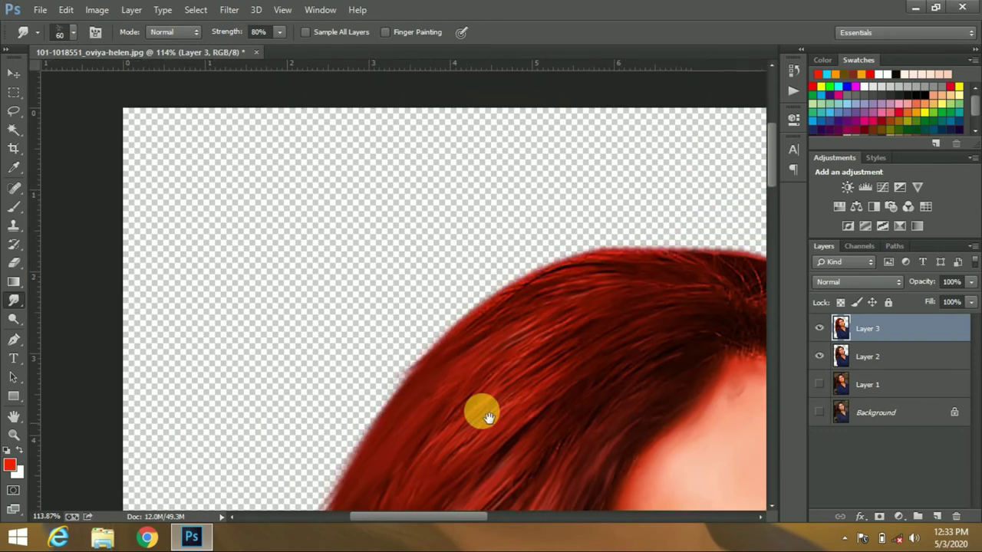
left_click_drag(488, 368, 406, 395)
left_click_drag(410, 434, 309, 482)
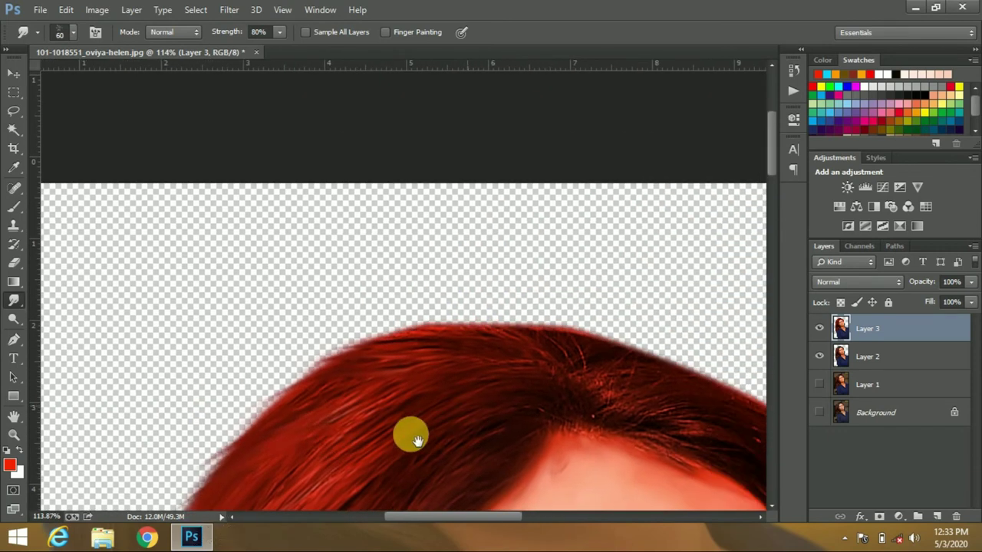
mouse_move(485, 394)
left_mouse_down()
mouse_move(412, 390)
mouse_move(355, 313)
mouse_move(509, 346)
mouse_move(495, 415)
mouse_move(335, 384)
left_mouse_up()
mouse_move(504, 417)
left_mouse_down()
mouse_move(405, 456)
mouse_move(694, 434)
left_mouse_up()
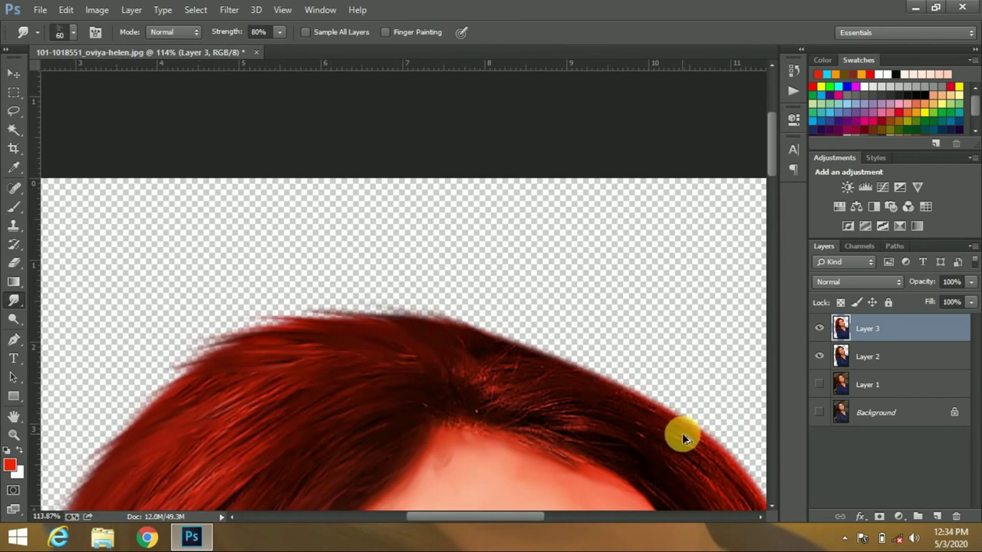
- Smudge the right hairline outward into fine wisps against the background
mouse_move(482, 419)
left_mouse_down()
mouse_move(614, 390)
mouse_move(537, 401)
mouse_move(636, 456)
mouse_move(563, 363)
left_mouse_up()
mouse_move(674, 355)
left_mouse_down()
mouse_move(548, 329)
mouse_move(557, 303)
left_mouse_up()
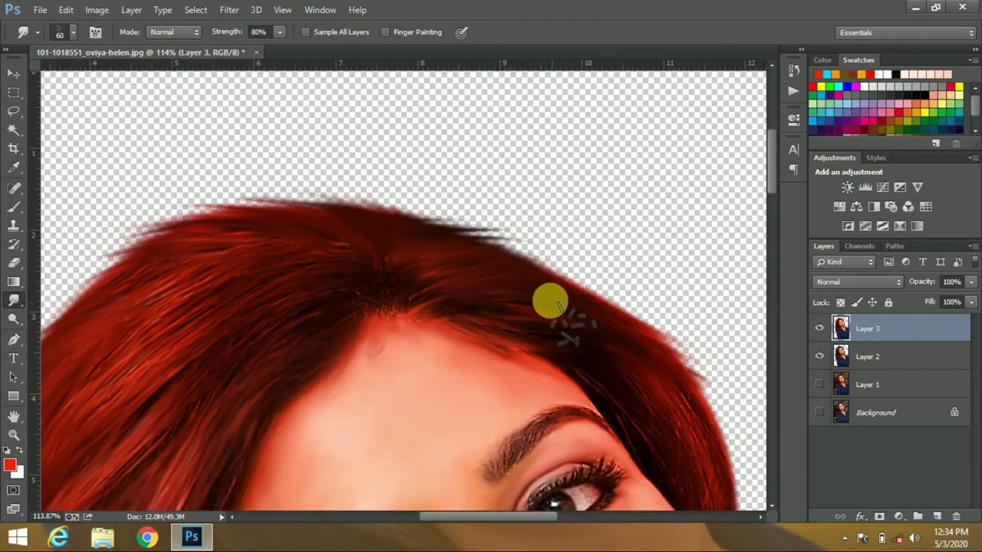
mouse_move(473, 258)
left_mouse_down()
mouse_move(458, 305)
mouse_move(671, 414)
mouse_move(548, 333)
mouse_move(597, 321)
mouse_move(591, 333)
mouse_move(565, 279)
mouse_move(539, 256)
mouse_move(664, 401)
mouse_move(537, 191)
left_mouse_up()
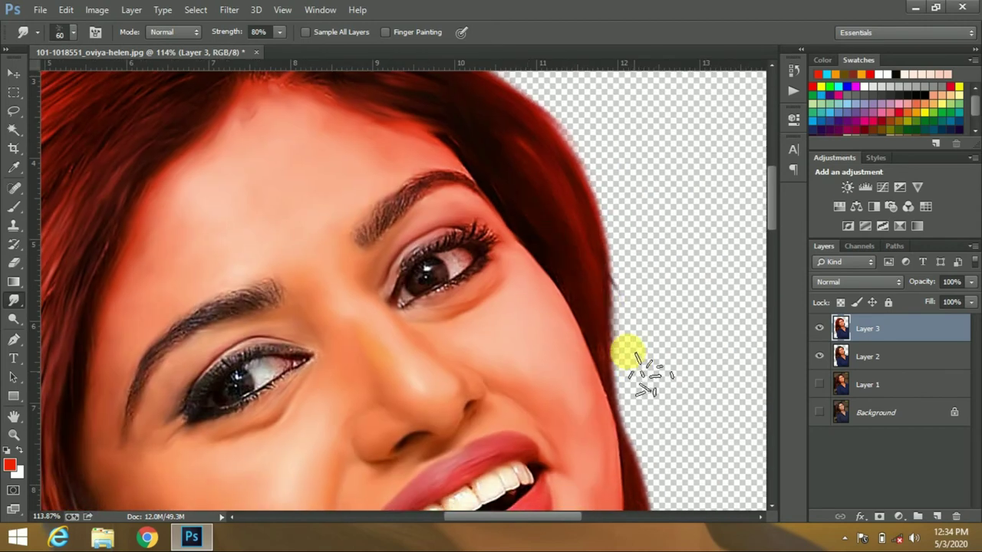
mouse_move(614, 402)
left_mouse_down()
mouse_move(575, 269)
mouse_move(627, 407)
mouse_move(625, 244)
left_mouse_up()
left_click_drag(620, 453, 654, 355)
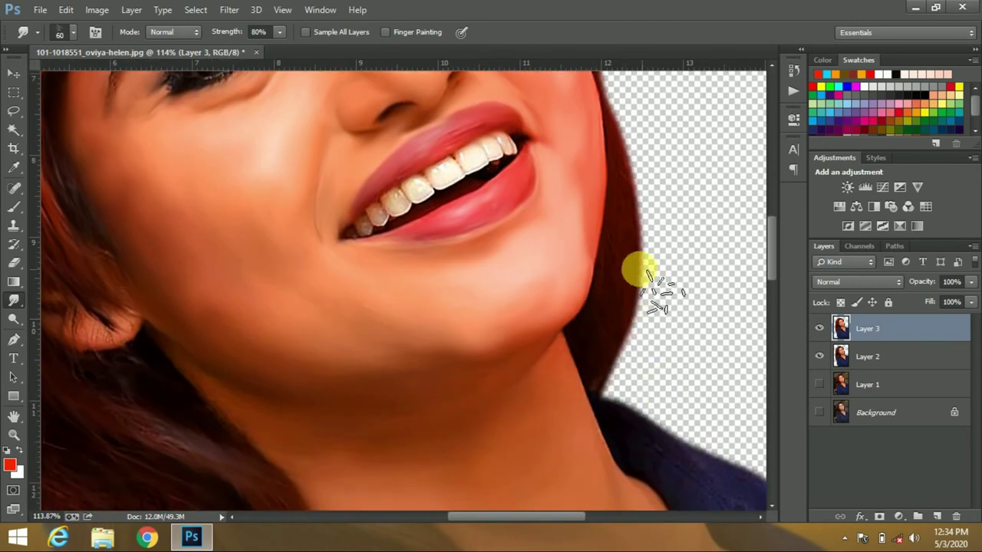
- Shrink the Smudge brush to 30 px and smudge the hair beside the jaw
key("bracketleft")
key("bracketleft")
key("bracketleft")
scroll(682, 265, "up", 3)
mouse_move(565, 335)
left_mouse_down()
mouse_move(588, 314)
mouse_move(591, 373)
mouse_move(570, 346)
mouse_move(589, 383)
left_mouse_up()
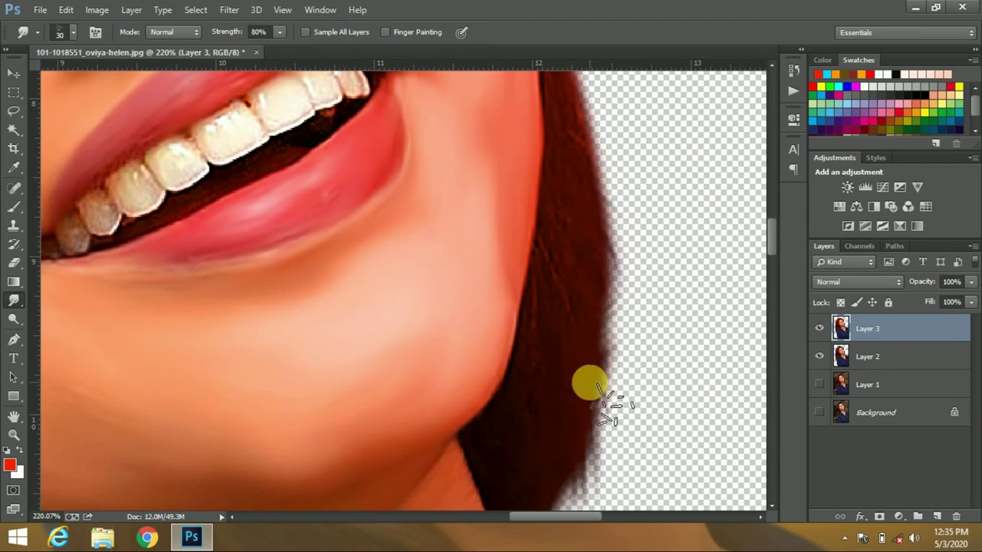
left_click_drag(555, 301, 540, 475)
scroll(585, 401, "down", 5)
scroll(585, 400, "up", 4)
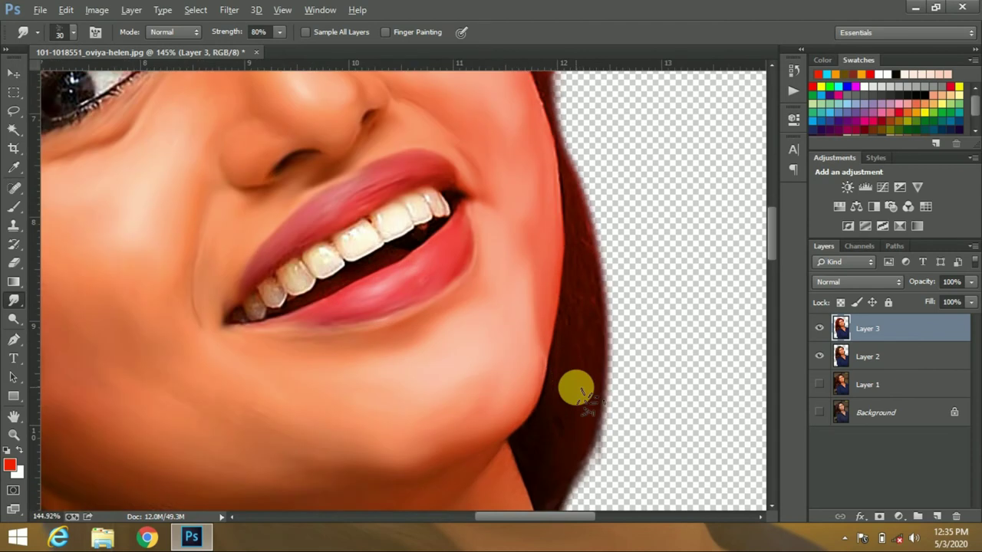
- Stamp visible layers (Ctrl+Alt+Shift+E) and nudge the portrait right over the black background
key("e")
scroll(689, 476, "down", 4)
scroll(658, 449, "down", 2)
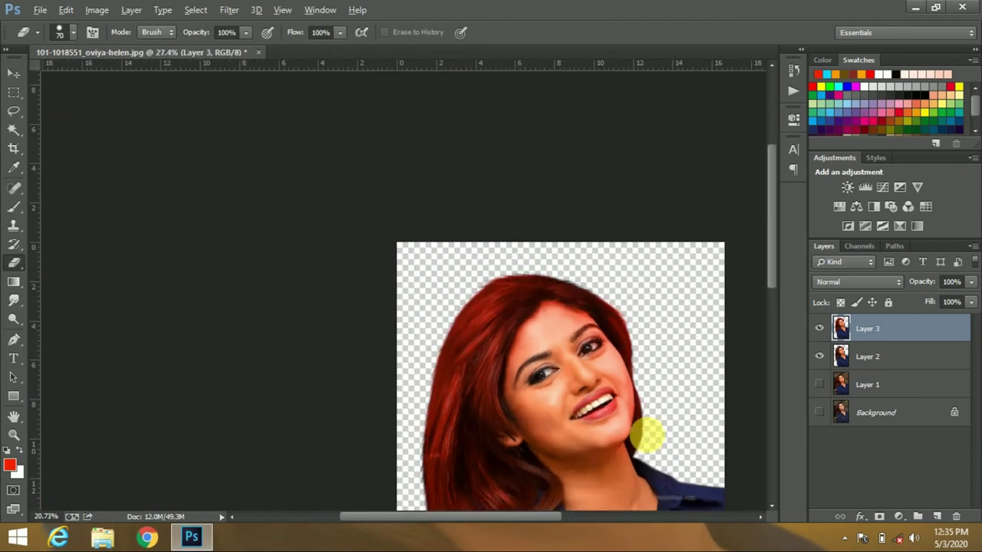
scroll(614, 441, "down", 1)
scroll(318, 302, "up", 3)
scroll(317, 303, "up", 1)
key("ctrl+alt+shift+e")
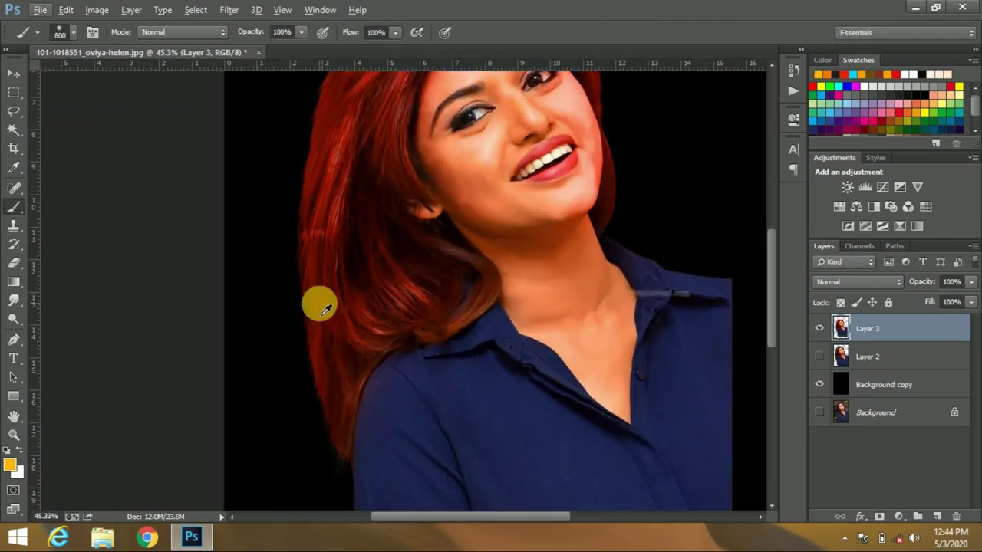
scroll(426, 314, "down", 3)
key("v")
key("shift+Right")
key("shift+Right")
key("shift+Right")
key("shift+Right")
key("shift+Right")
key("shift+Right")
- Pick the 800 px yellow Brush and undo a stray yellow dab on the face
key("b")
scroll(438, 221, "up", 3)
scroll(351, 237, "up", 3)
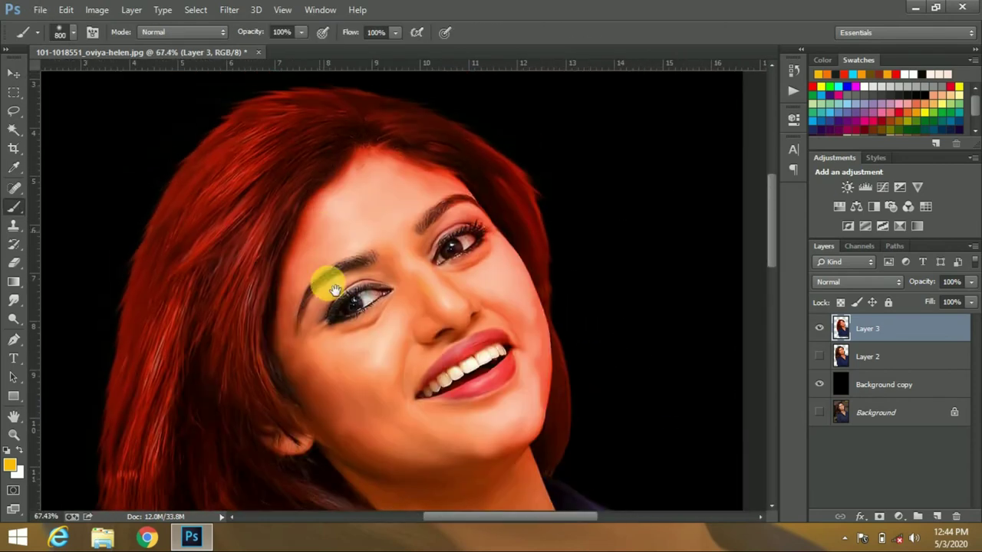
scroll(333, 292, "up", 2)
left_click(337, 296)
key("ctrl+z")
- Paint a soft yellow glow behind the head on the black Background copy
left_click(859, 384)
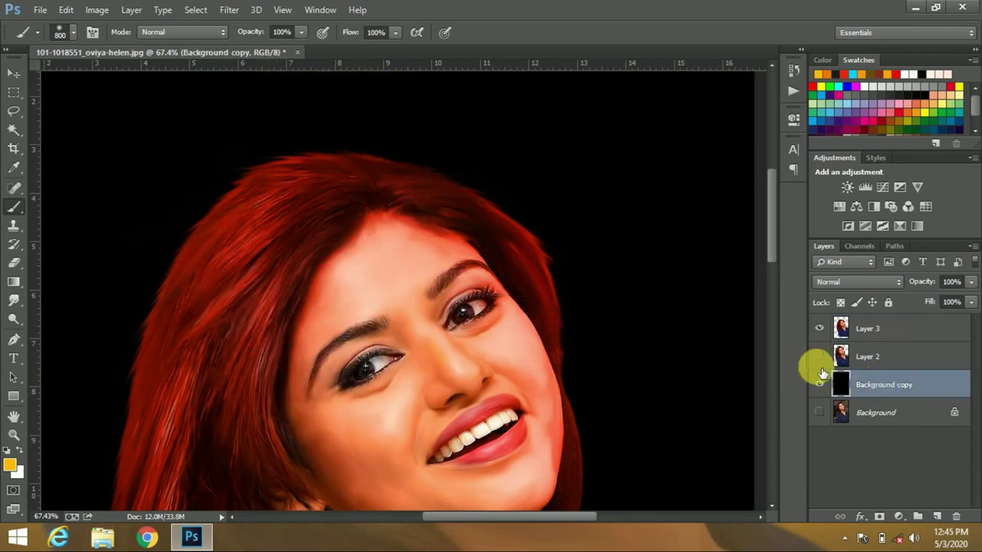
left_click(333, 294)
scroll(333, 296, "down", 1)
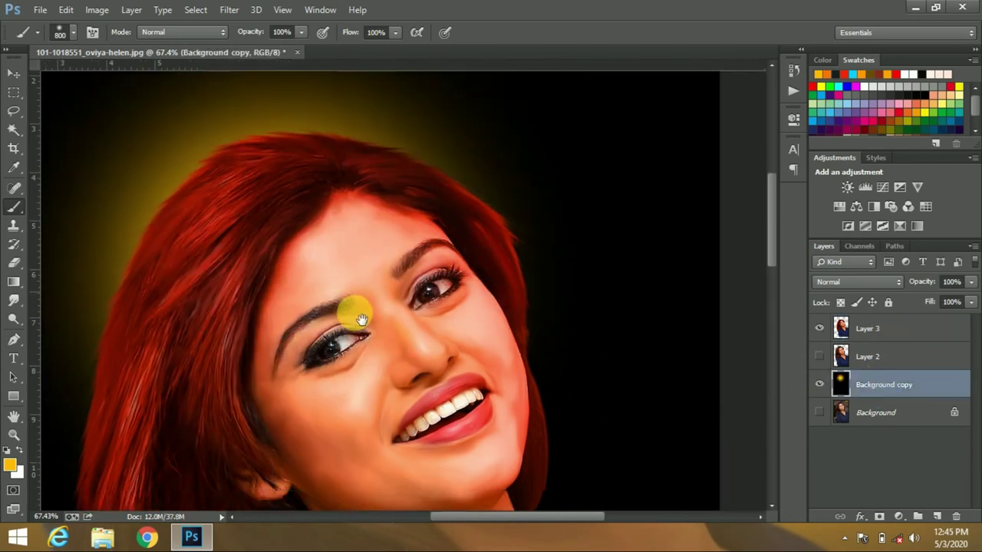
scroll(368, 285, "down", 1)
scroll(387, 322, "down", 1)
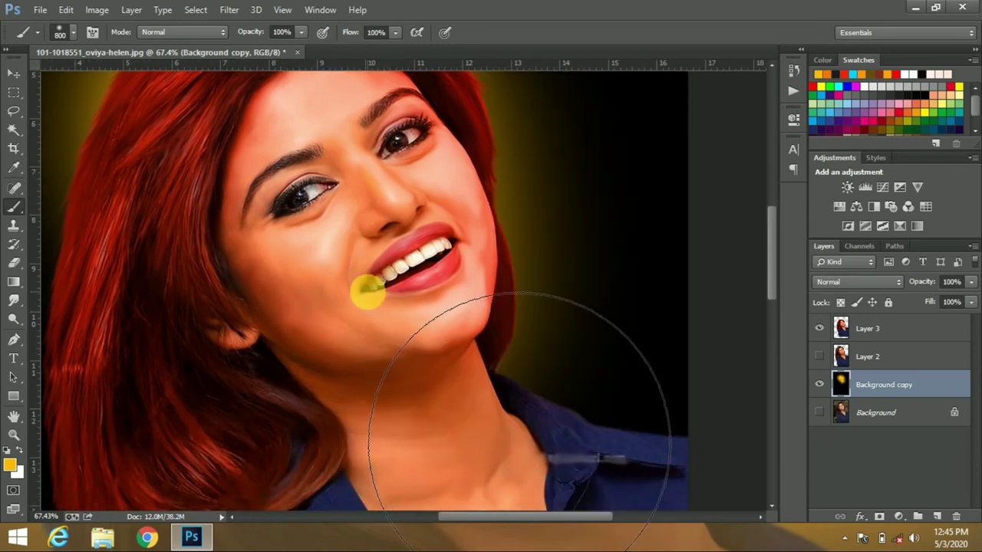
scroll(376, 290, "down", 1)
left_click_drag(389, 286, 488, 417)
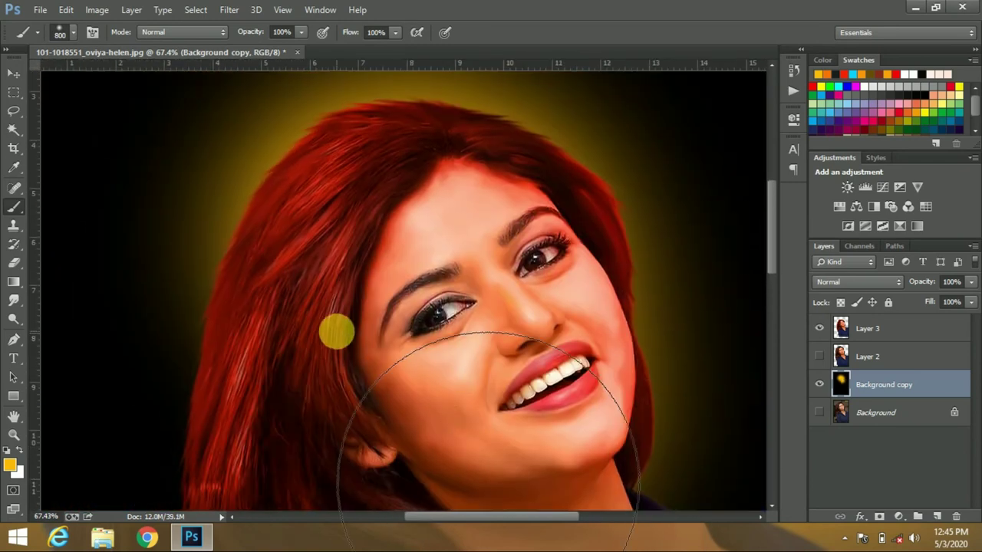
left_click_drag(359, 346, 377, 221)
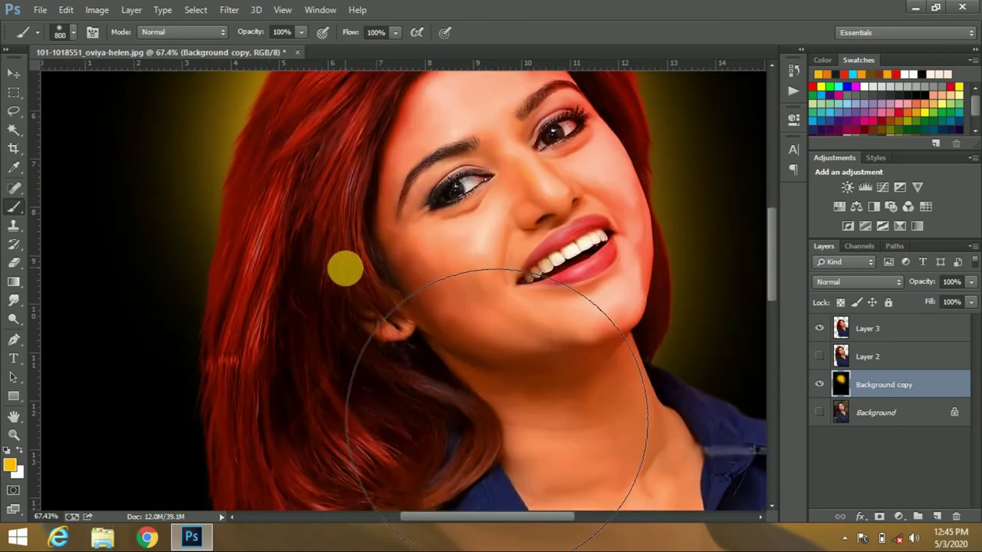
left_click_drag(373, 361, 392, 240)
- Reduce the brush to 500 px, add new Layer 4, and paint glow down the left hair edge
scroll(373, 324, "down", 1)
scroll(357, 307, "down", 3)
scroll(377, 289, "down", 1)
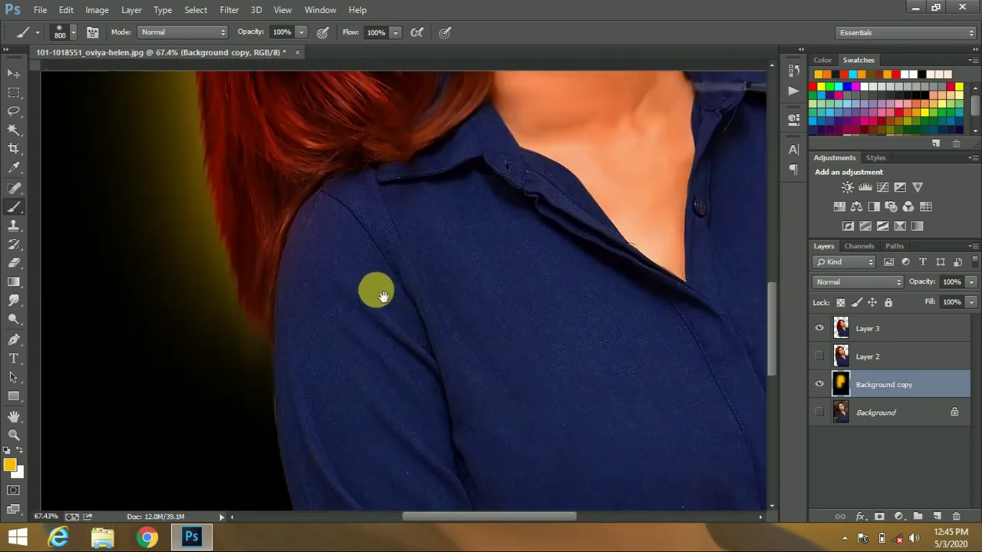
scroll(376, 269, "up", 2)
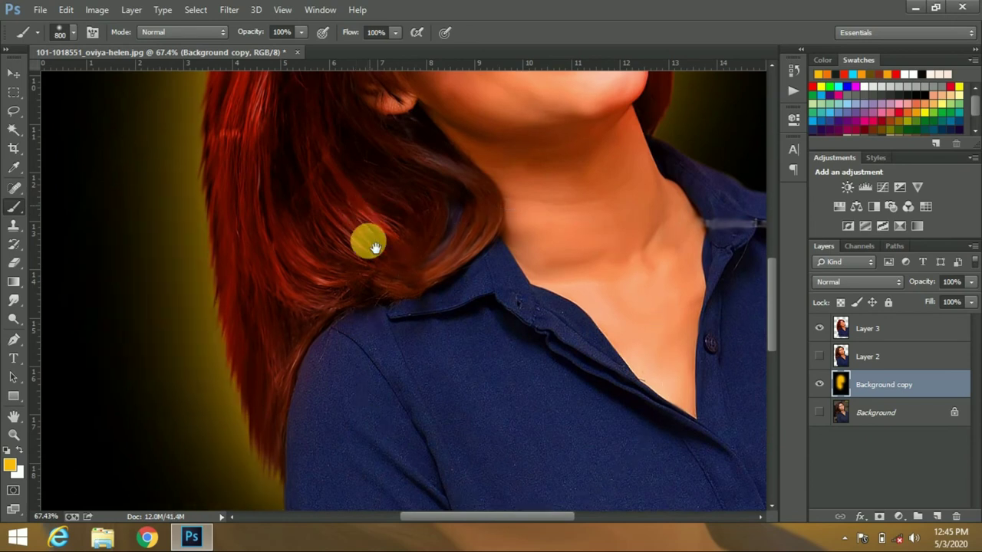
scroll(353, 276, "up", 2)
key("bracketleft")
key("bracketleft")
key("bracketleft")
key("bracketleft")
key("bracketleft")
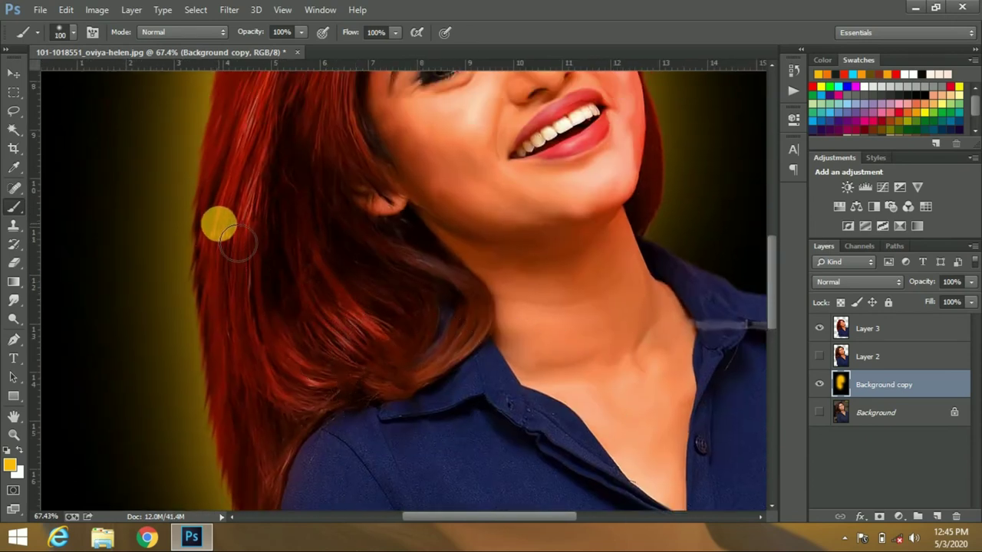
scroll(234, 242, "down", 1)
key("ctrl+shift+alt+n")
mouse_move(261, 219)
left_mouse_down()
mouse_move(263, 285)
mouse_move(296, 421)
mouse_move(329, 483)
left_mouse_up()
- Brush yellow glow along the left, top and right edges of the hair on Layer 4
scroll(330, 461, "down", 1)
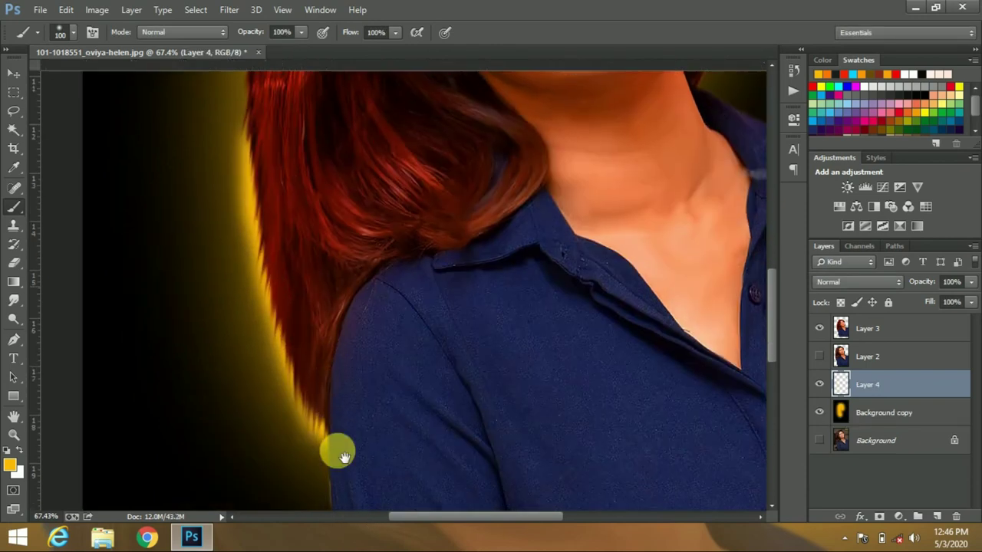
scroll(333, 450, "up", 3)
left_click_drag(314, 141, 292, 343)
scroll(292, 322, "up", 3)
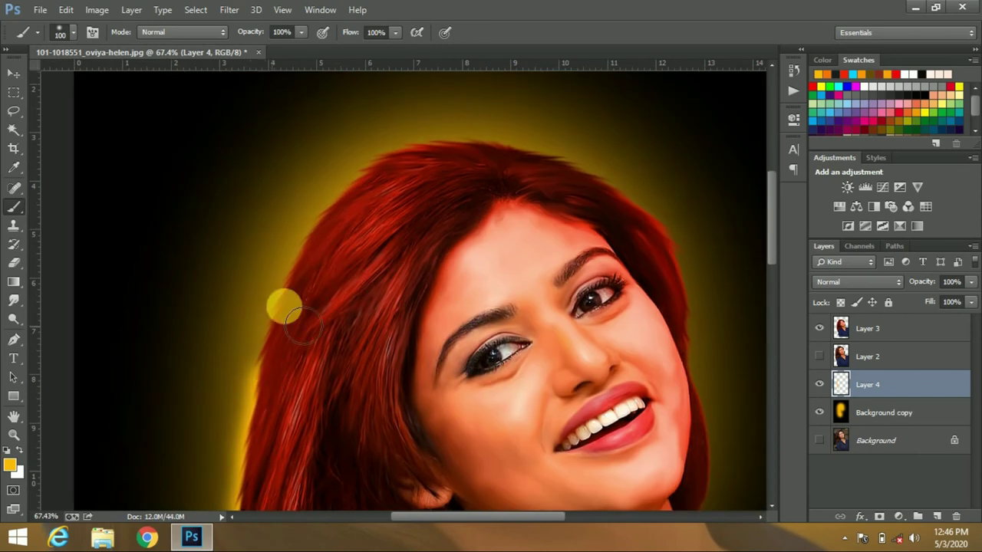
scroll(287, 345, "up", 1)
mouse_move(346, 282)
left_mouse_down()
mouse_move(429, 257)
mouse_move(372, 249)
left_mouse_up()
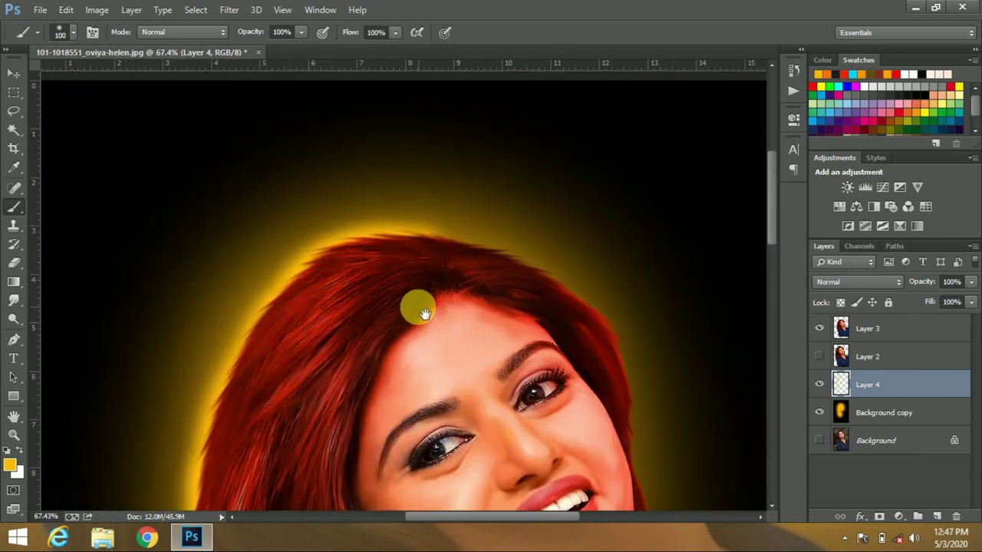
left_click_drag(425, 314, 356, 282)
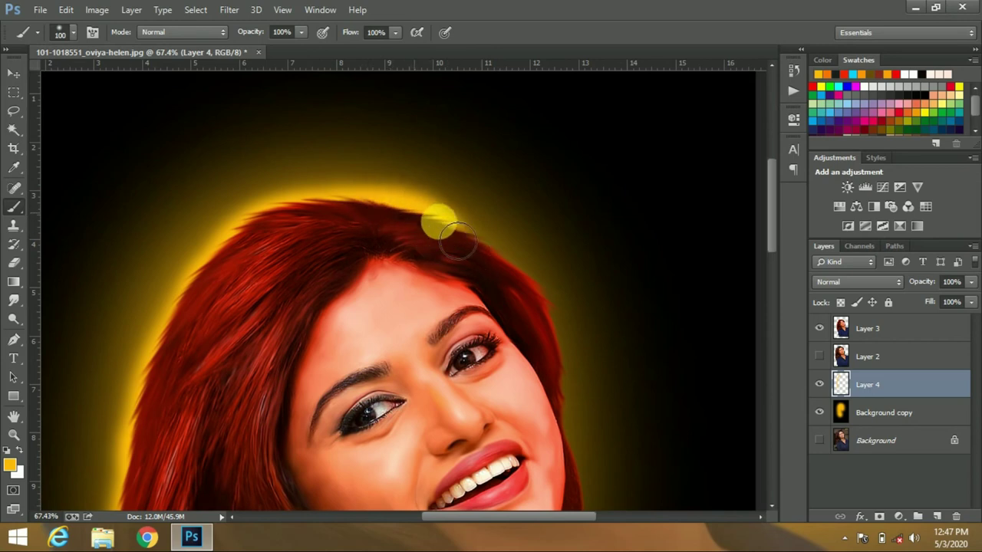
mouse_move(423, 241)
left_mouse_down()
mouse_move(553, 315)
mouse_move(513, 163)
mouse_move(531, 334)
mouse_move(519, 437)
mouse_move(432, 350)
mouse_move(483, 395)
mouse_move(599, 449)
left_mouse_up()
- Lower Layer 4's opacity to 67%
scroll(374, 308, "down", 3, "alt")
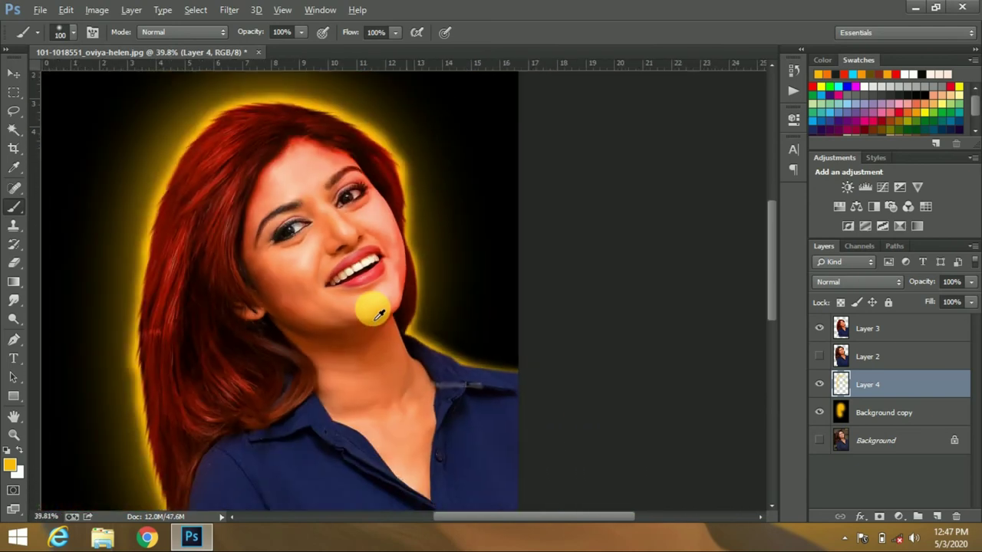
scroll(378, 314, "down", 2, "alt")
left_click(971, 282)
left_click_drag(964, 300, 943, 302)
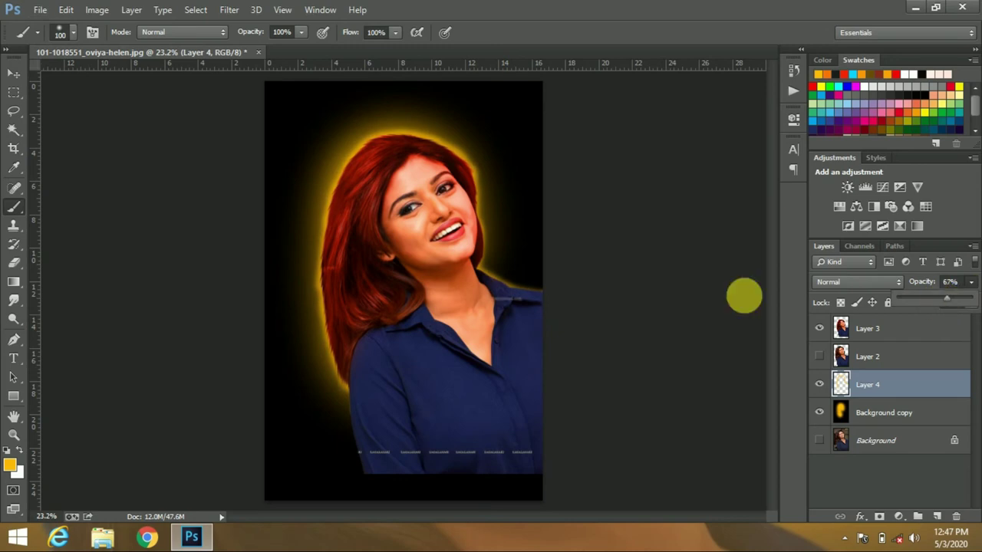
scroll(349, 384, "up", 2, "alt")
scroll(353, 391, "up", 2, "alt")
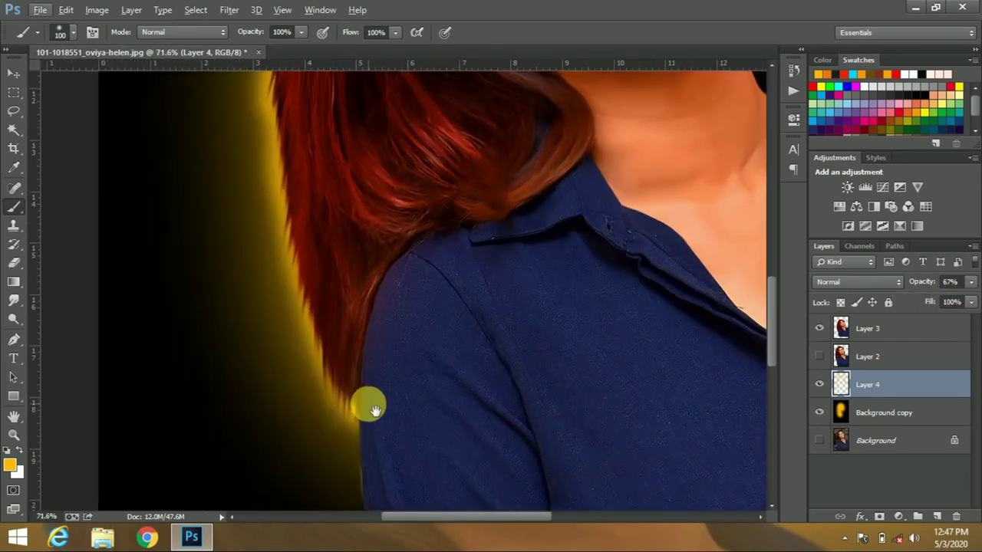
scroll(376, 322, "up", 1, "alt")
scroll(405, 346, "down", 3)
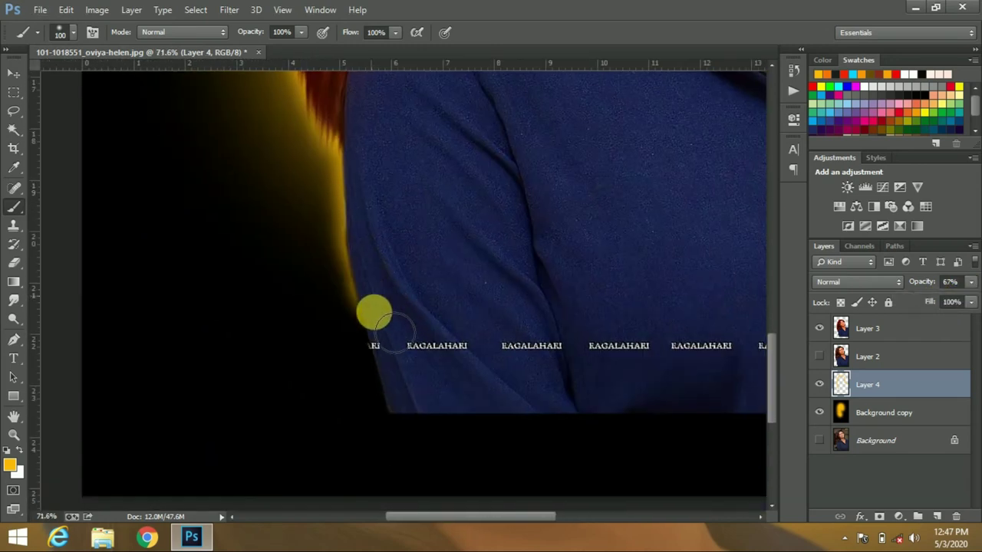
scroll(401, 176, "down", 2, "alt")
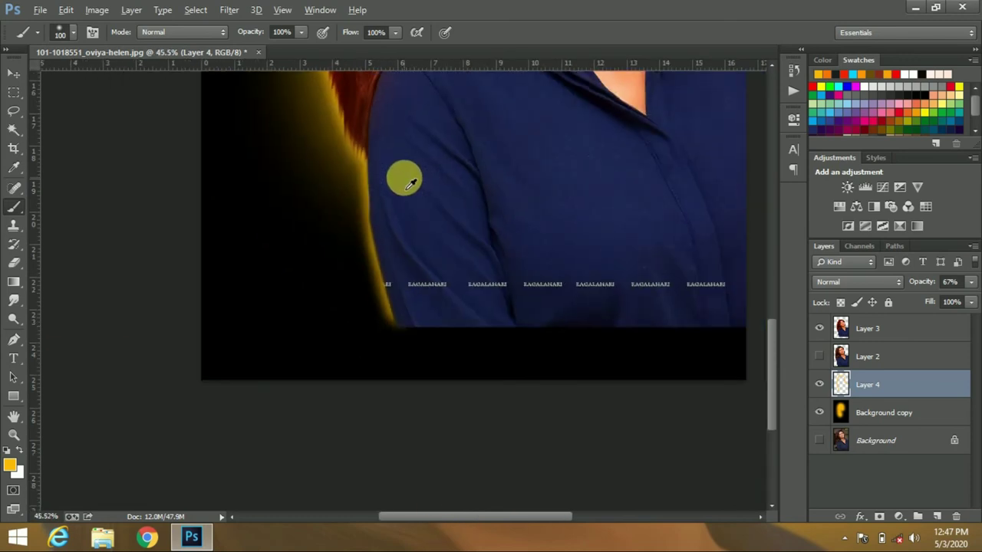
scroll(436, 297, "down", 3, "alt")
- Add an Outer Glow layer style (Screen, 75%, 5 px) to Layer 3
double_click(844, 328)
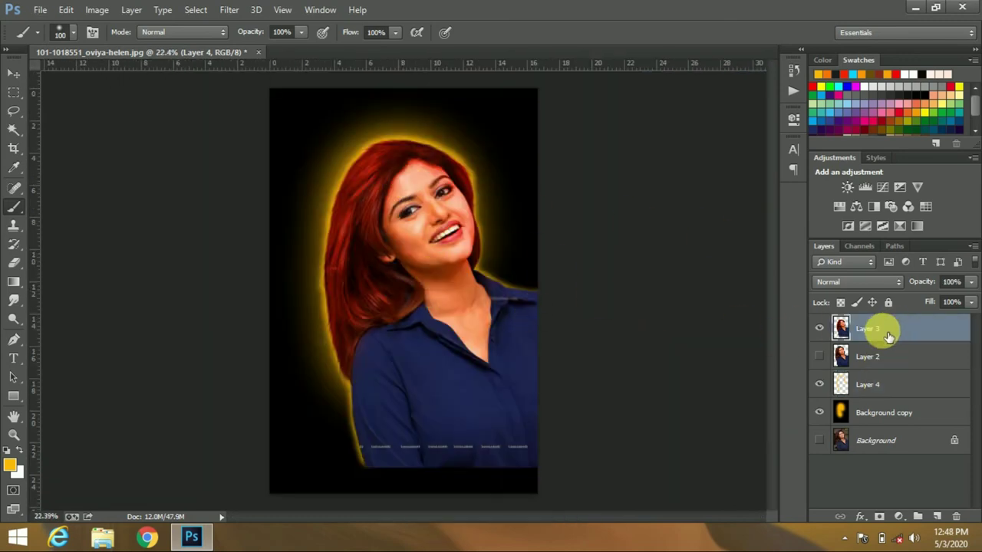
left_click(546, 328)
left_click(540, 313)
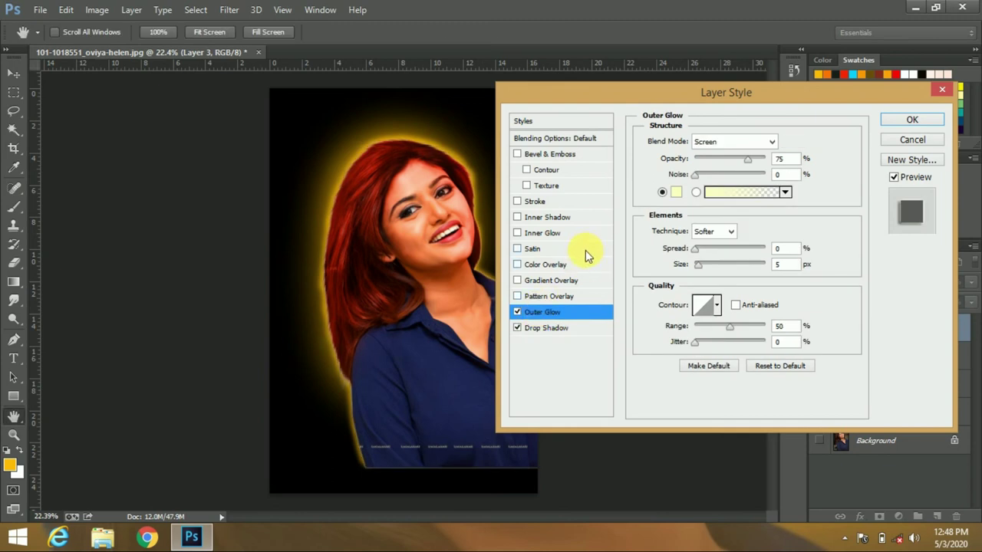
left_click(913, 119)
- Switch between the Brush and Eraser tools
key("b")
scroll(429, 269, "up", 2, "alt")
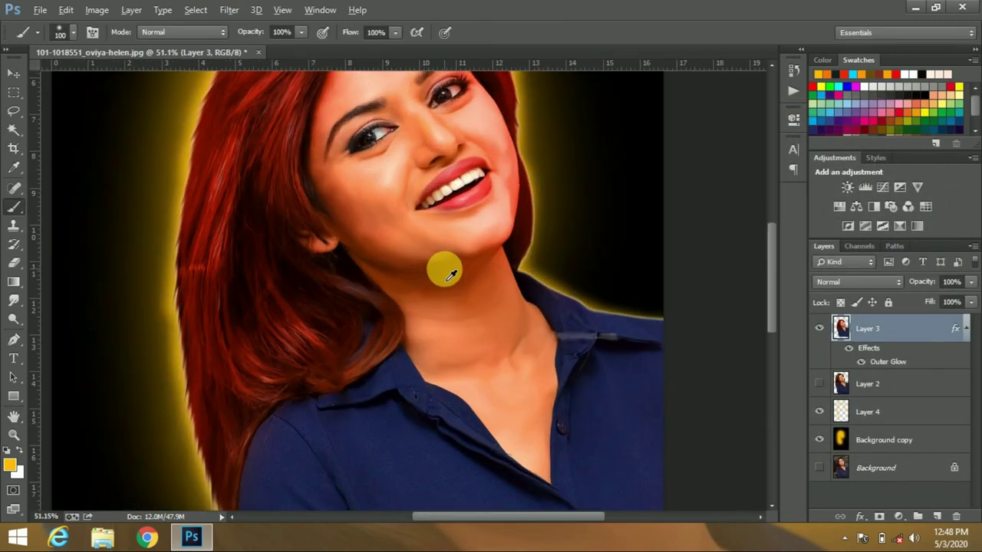
scroll(358, 287, "down", 2, "alt")
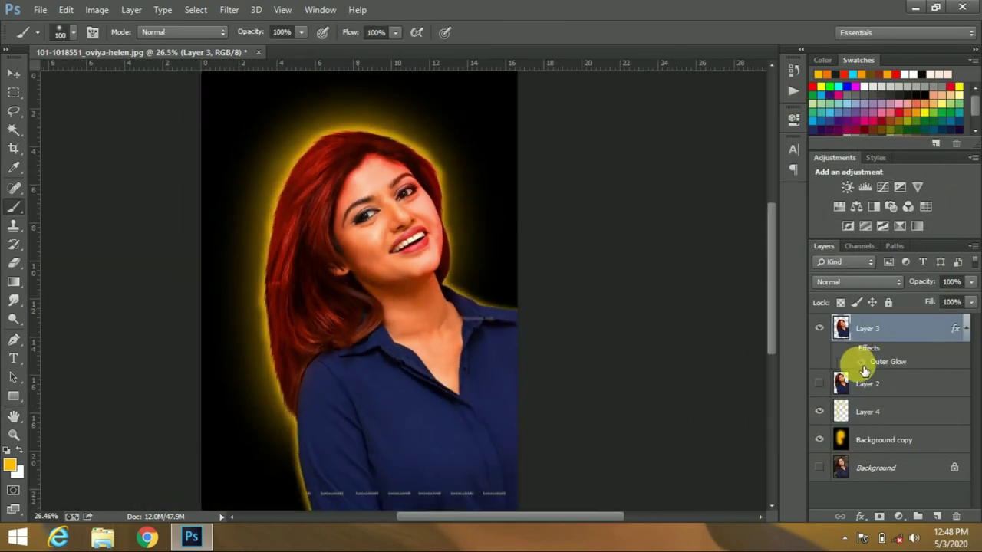
scroll(381, 270, "up", 3, "alt")
scroll(381, 270, "down", 2, "alt")
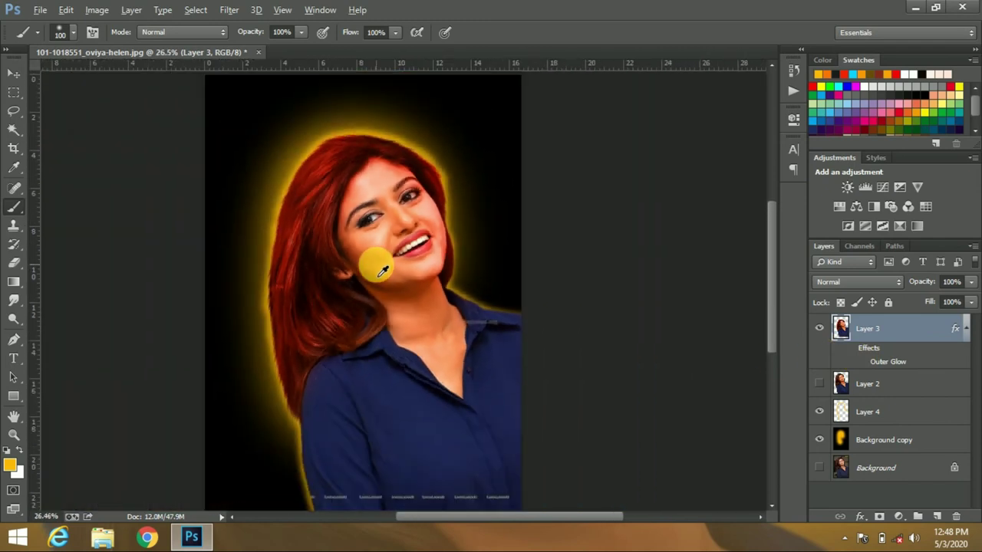
scroll(383, 278, "down", 1, "alt")
key("alt+e")
key("Escape")
- Undo a stray yellow brush dab near the bottom-right corner
key("e")
key("b")
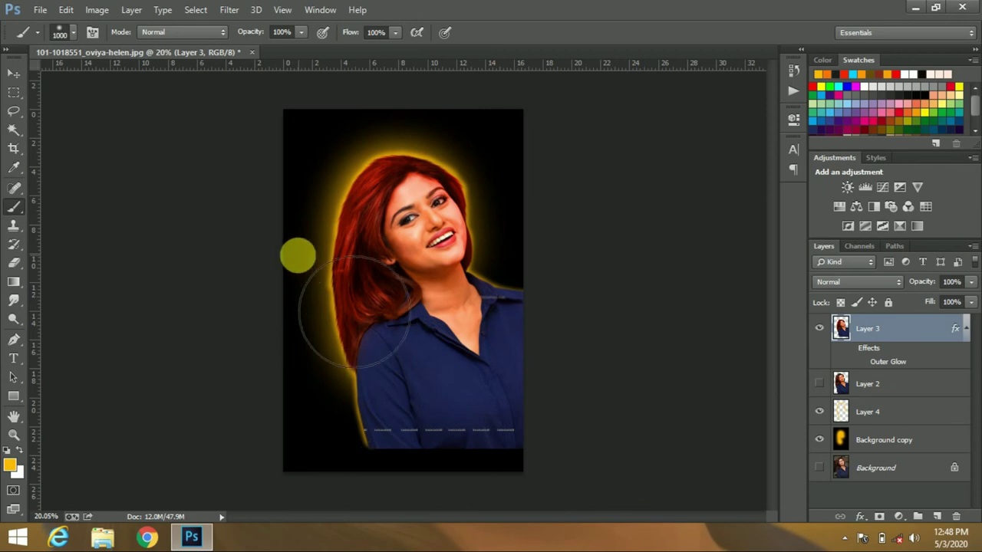
left_click(493, 484)
key("ctrl+z")
- Erase the bottom of the blue shirt into the black with an 800 px eraser
left_click(13, 262)
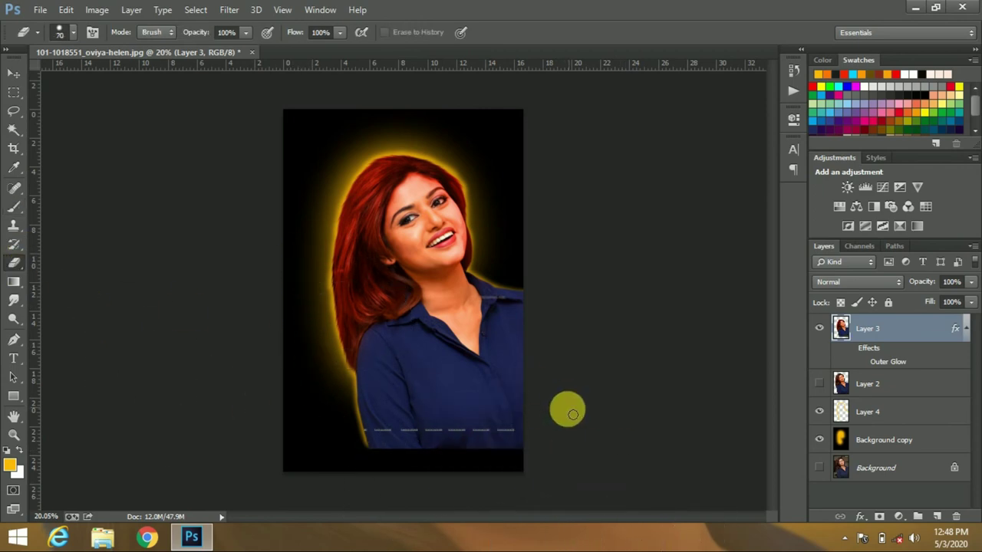
left_click(73, 33)
left_click(261, 369)
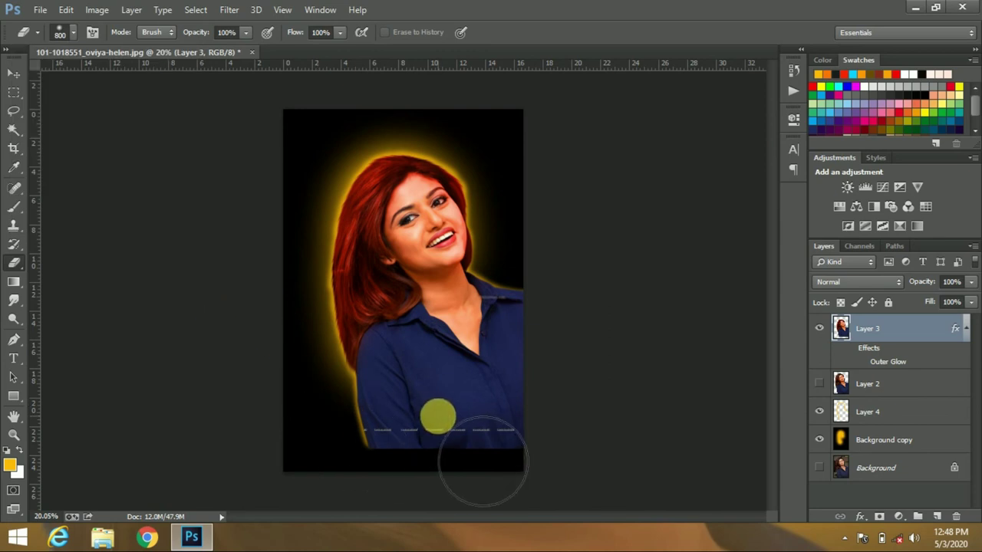
mouse_move(530, 466)
left_mouse_down()
mouse_move(375, 468)
mouse_move(315, 437)
mouse_move(296, 409)
left_mouse_up()
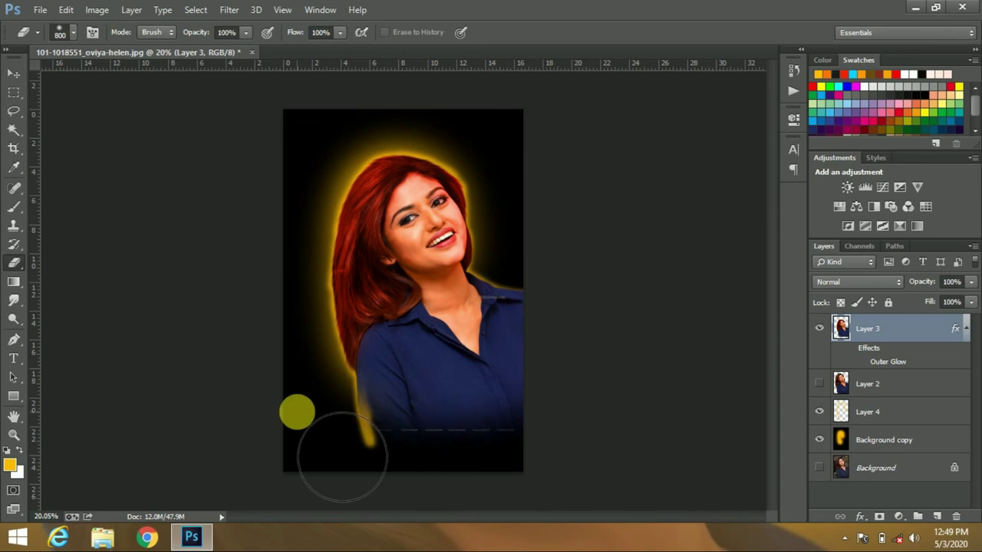
left_click(869, 412)
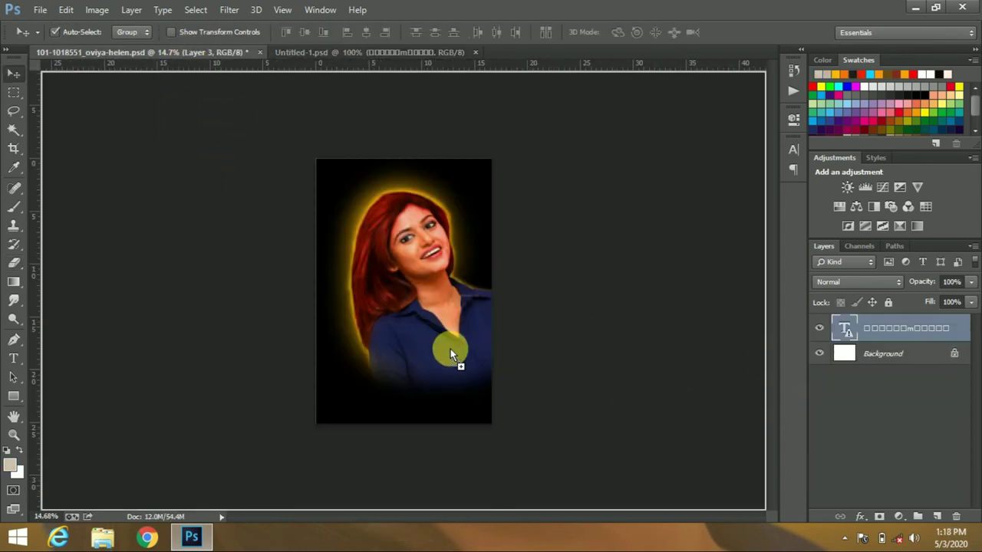
- Move the Tamil signature down and right onto the shirt and scale it up
scroll(454, 362, "up", 5)
scroll(450, 333, "down", 3)
scroll(417, 225, "down", 3)
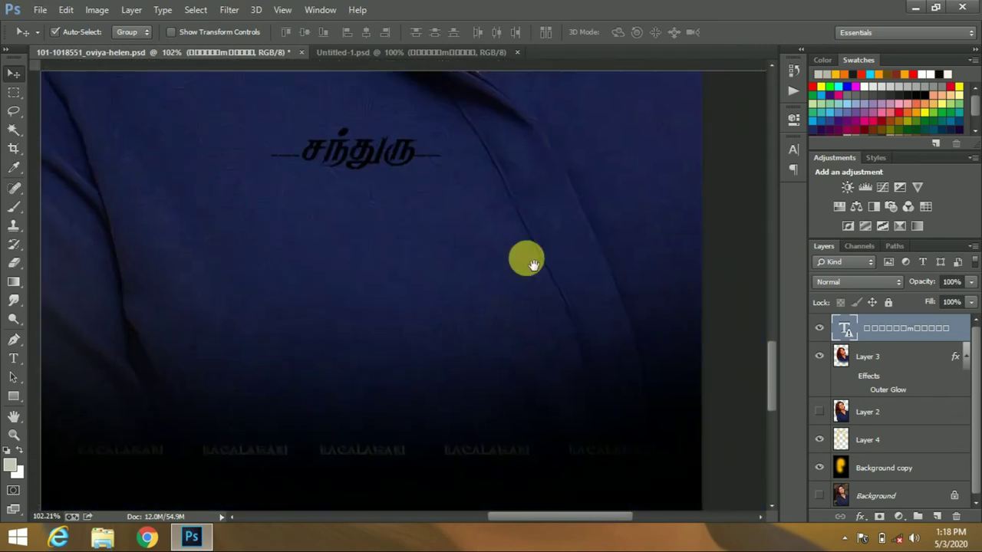
scroll(526, 259, "down", 2)
mouse_move(331, 188)
left_mouse_down()
mouse_move(491, 331)
mouse_move(540, 291)
mouse_move(473, 291)
left_mouse_up()
key("ctrl+t")
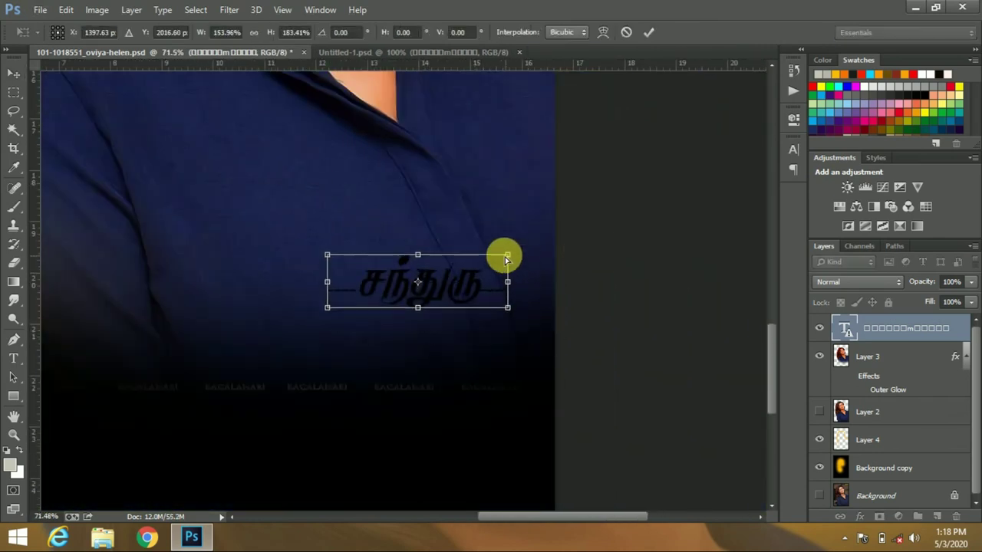
left_click_drag(504, 256, 528, 250)
key("Return")
- Rename the signature layer and give it a white Stroke outline in Layer Style
double_click(962, 337)
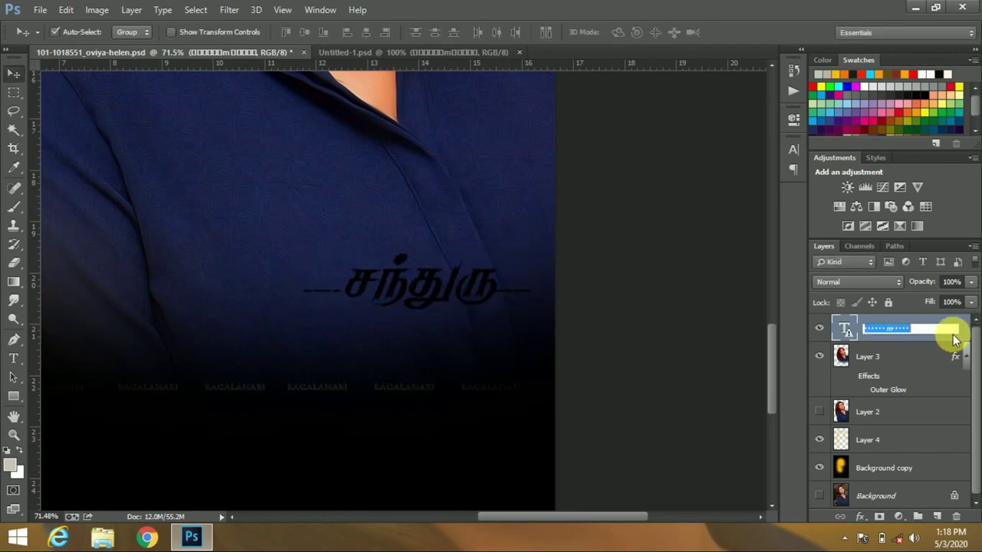
double_click(961, 340)
left_click(555, 201)
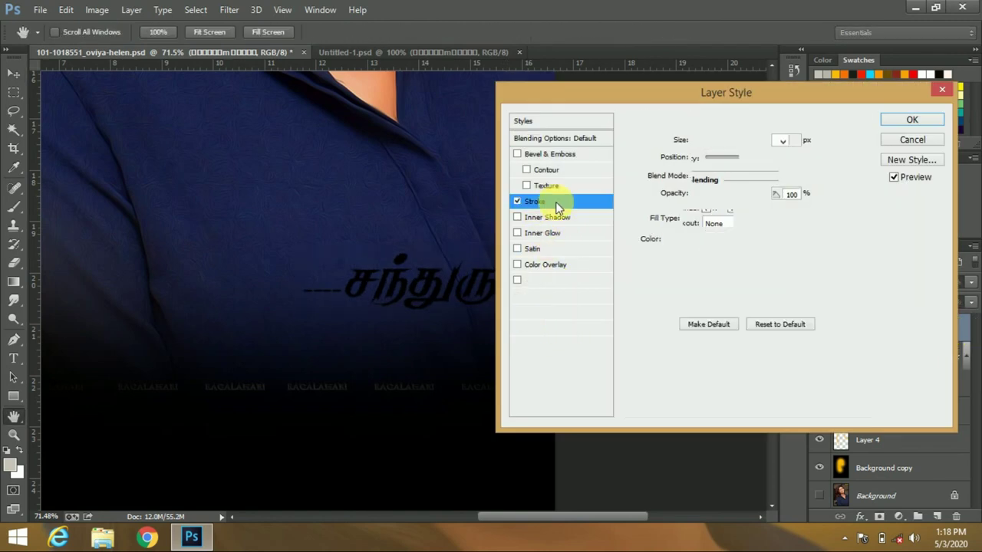
left_click(674, 238)
left_click(648, 121)
- Try and discard pattern, gradient and red fill overlays, then add a Drop Shadow
left_click(535, 297)
left_click(517, 296)
left_click(537, 281)
left_click(535, 265)
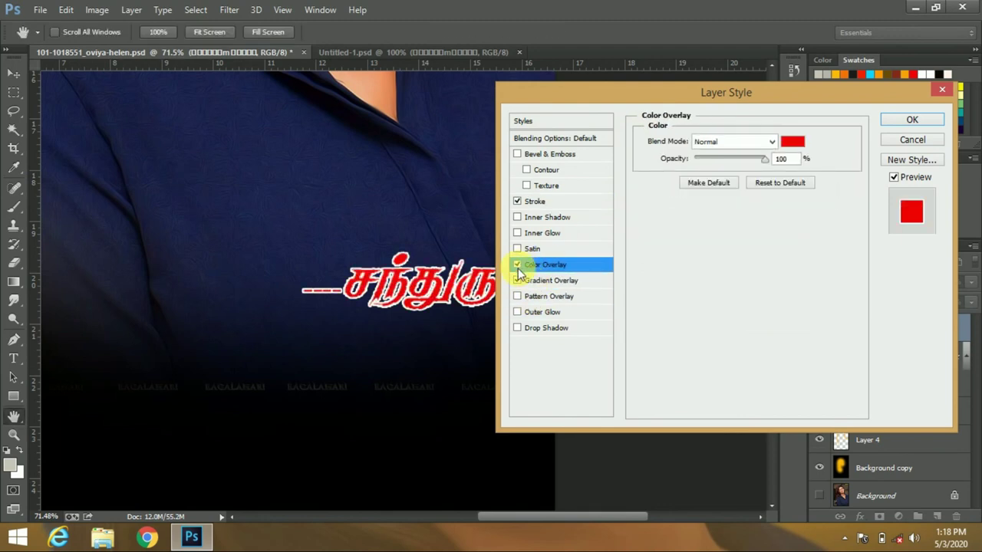
left_click(517, 266)
left_click(552, 201)
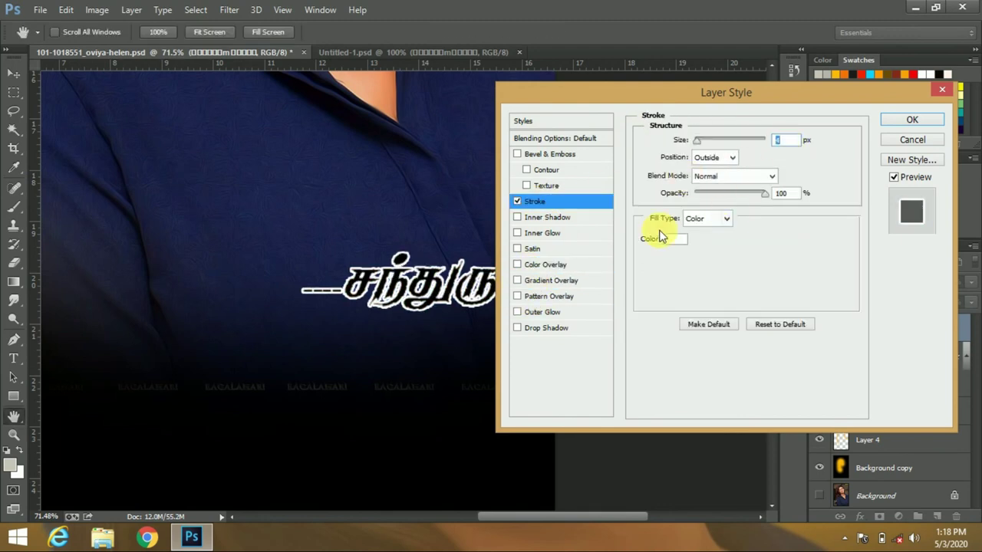
left_click(597, 327)
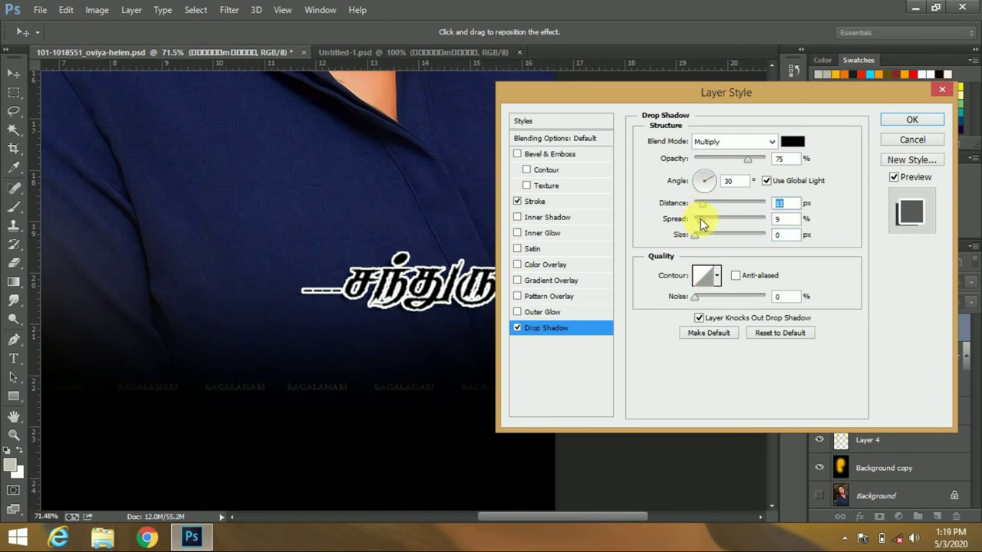
key("Return")
- Crop off the empty bottom strip, trimming the left and top edges slightly
key("ctrl+0")
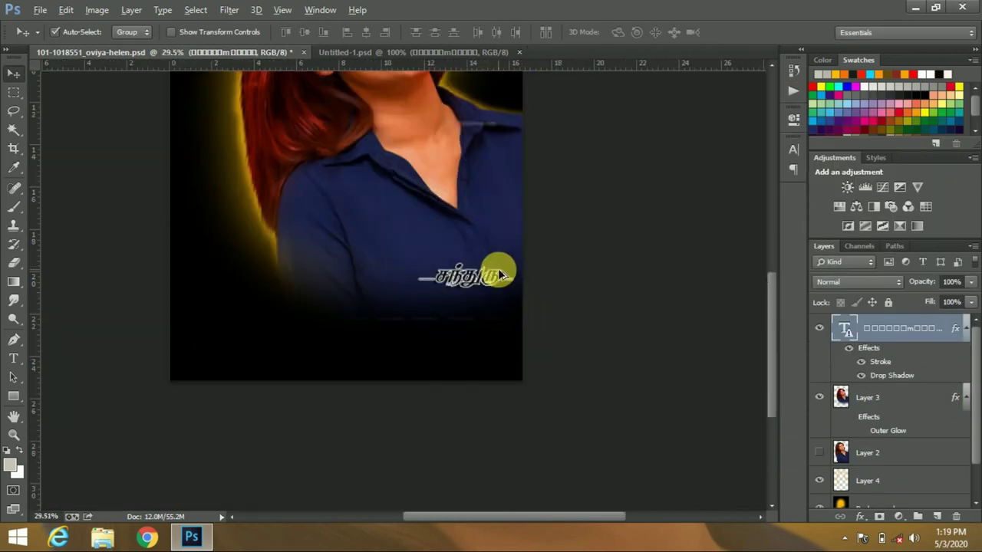
key("c")
left_click_drag(418, 469, 415, 412)
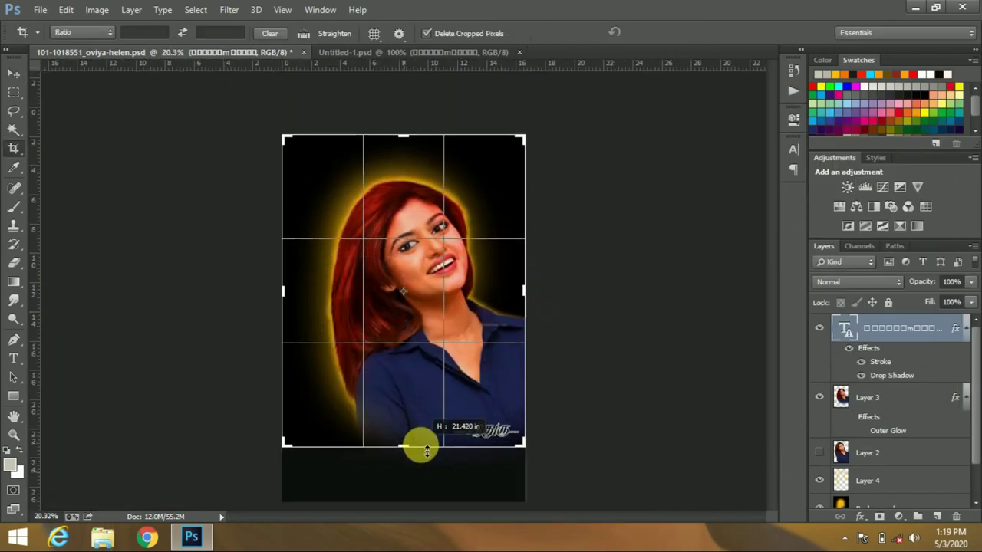
left_click_drag(284, 287, 300, 287)
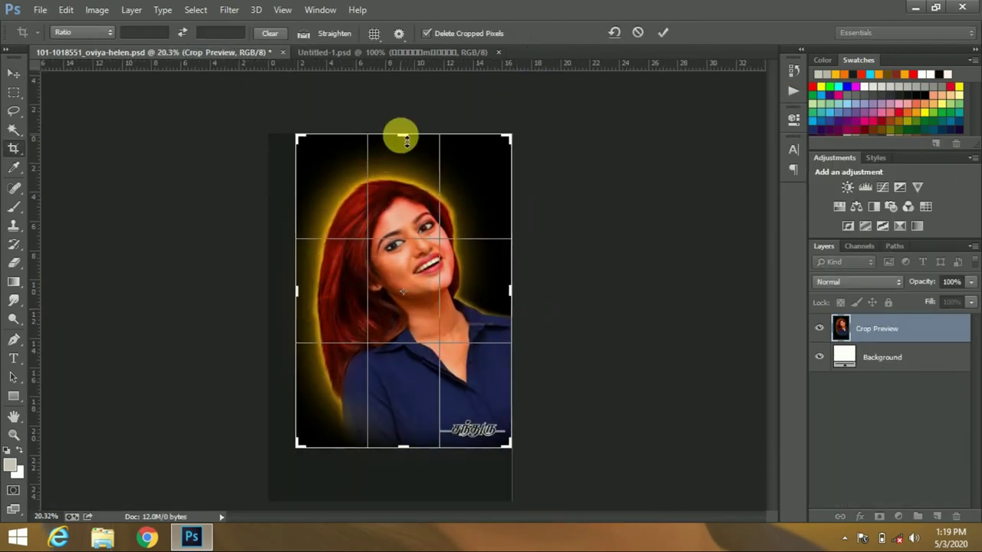
left_click_drag(401, 136, 403, 147)
key("Return")
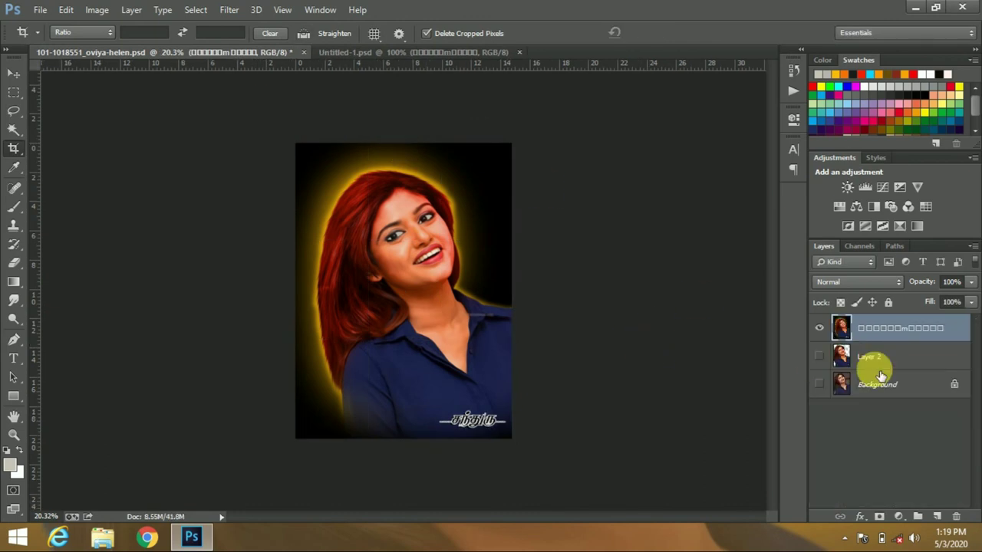
- Turn the Background layer white with Hue/Saturation Lightness +100
left_click(869, 359)
left_click(860, 389)
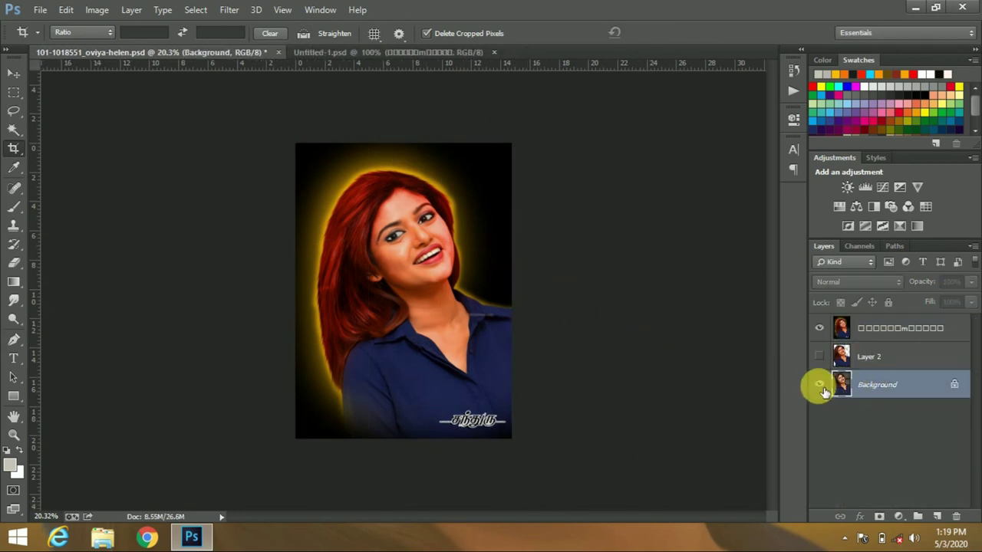
key("ctrl+u")
left_click_drag(668, 286, 782, 289)
left_click(824, 149)
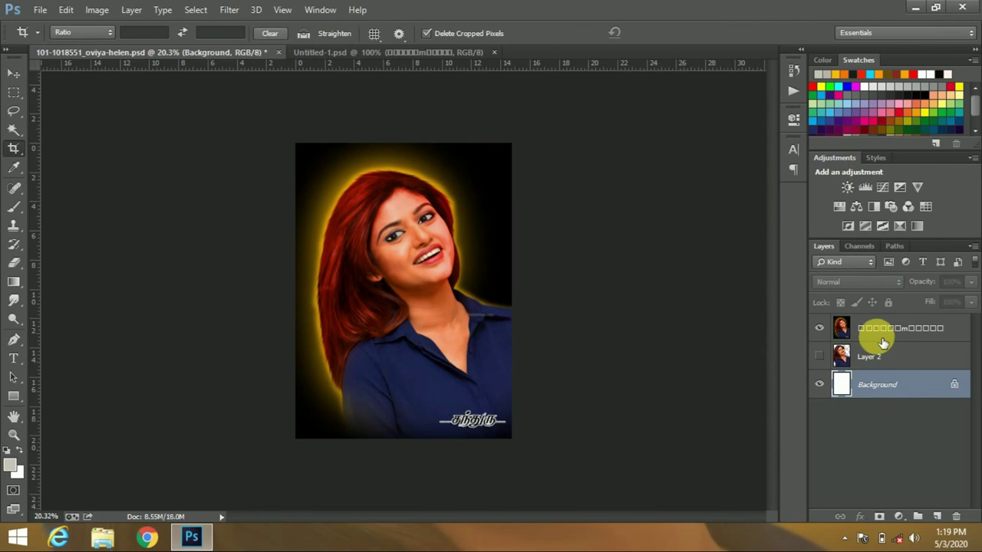
- Scale the top portrait layer down to about 97% so a white border shows
left_click(882, 329)
key("ctrl+t")
key("Escape")
key("ctrl+t")
left_click_drag(509, 145, 512, 150)
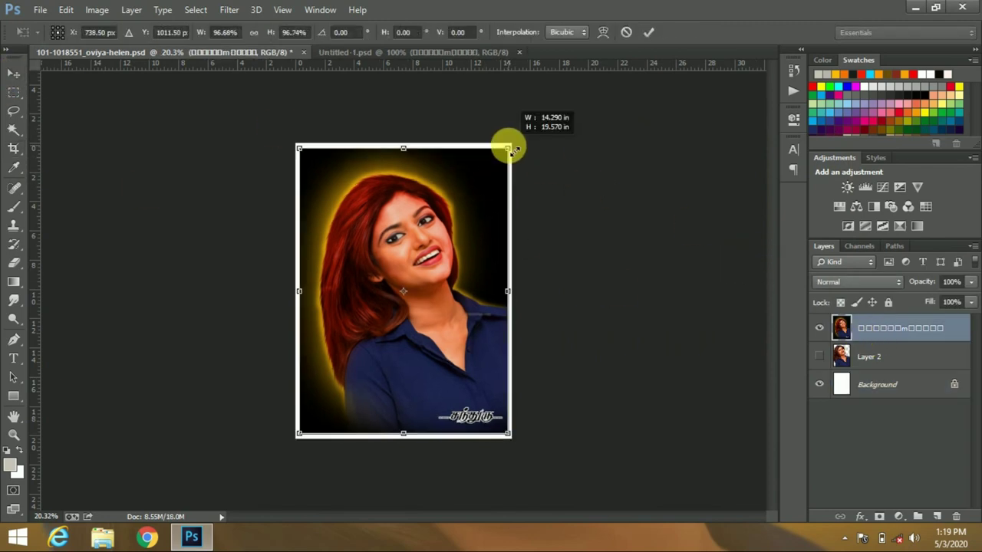
key("Return")
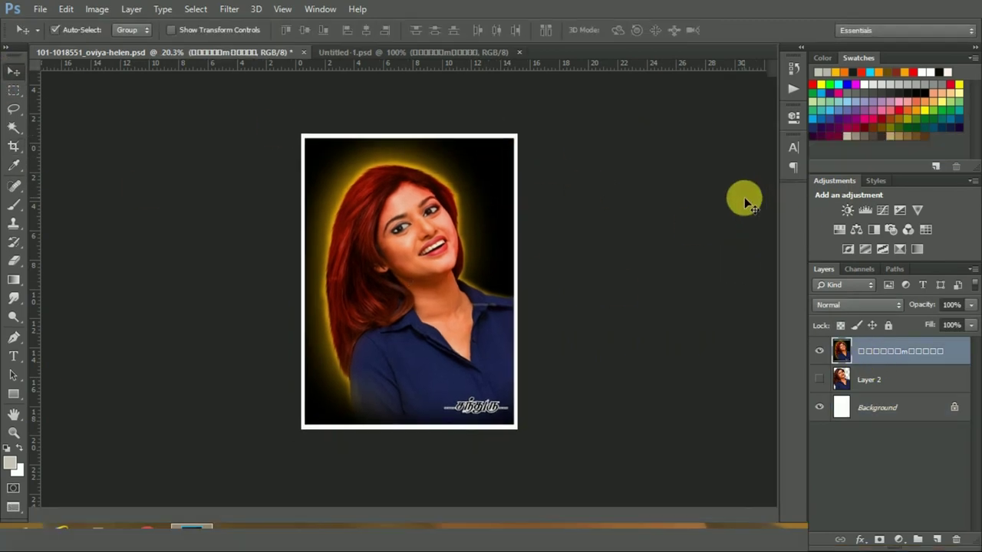